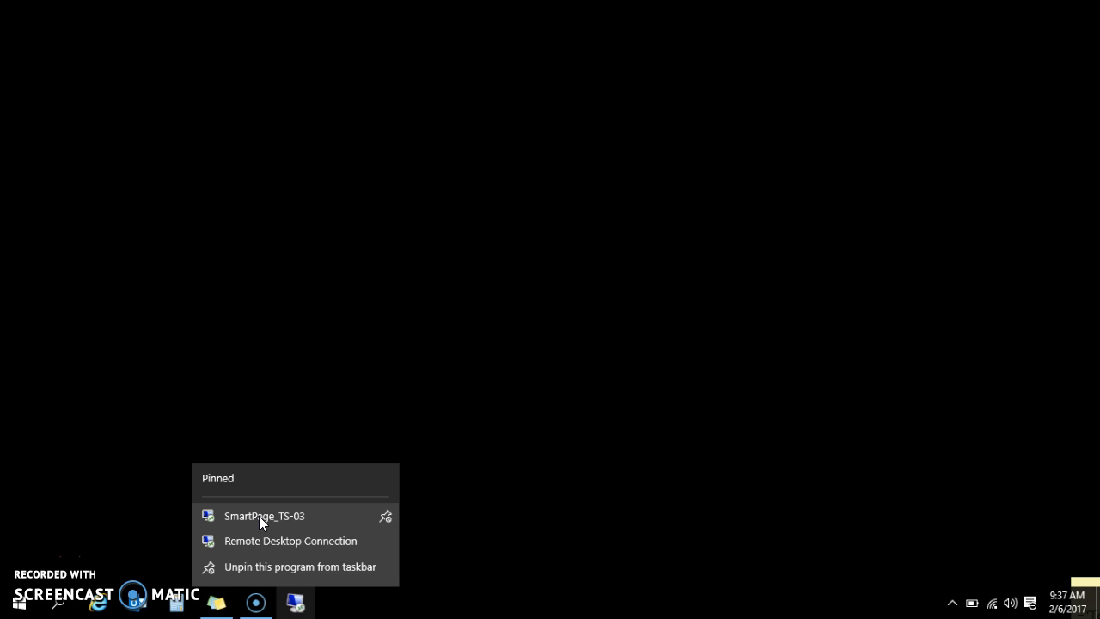
Open the SmartPage_TS-03 remote connection and sign in with the account password
{"action": "left_click", "coordinate": [258, 515]}
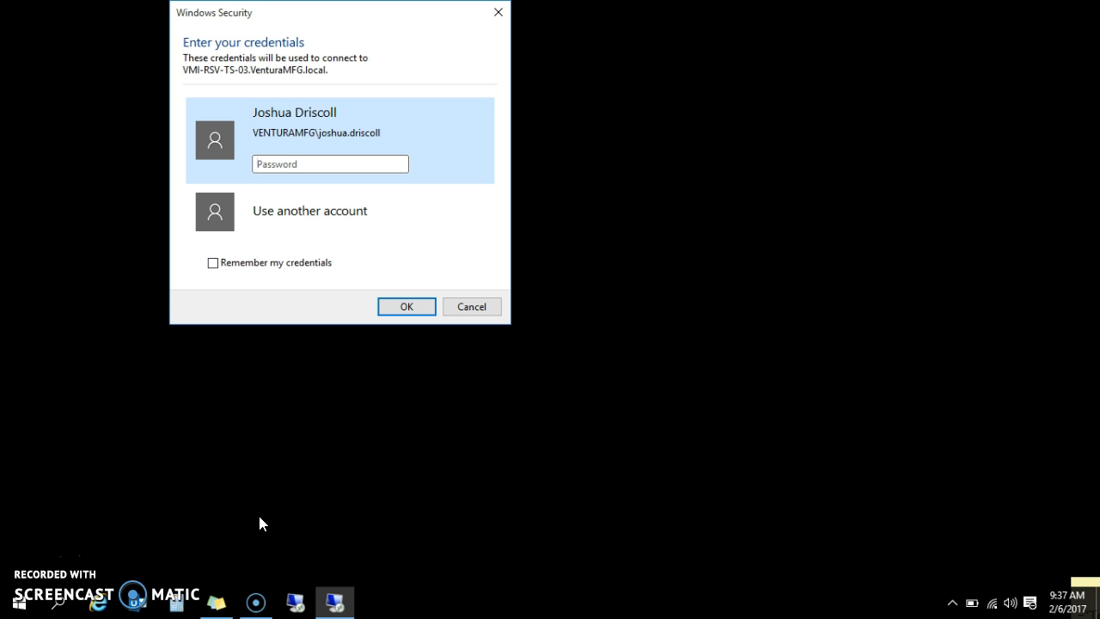
{"action": "type", "text": "**************"}
{"action": "key", "text": "Return"}
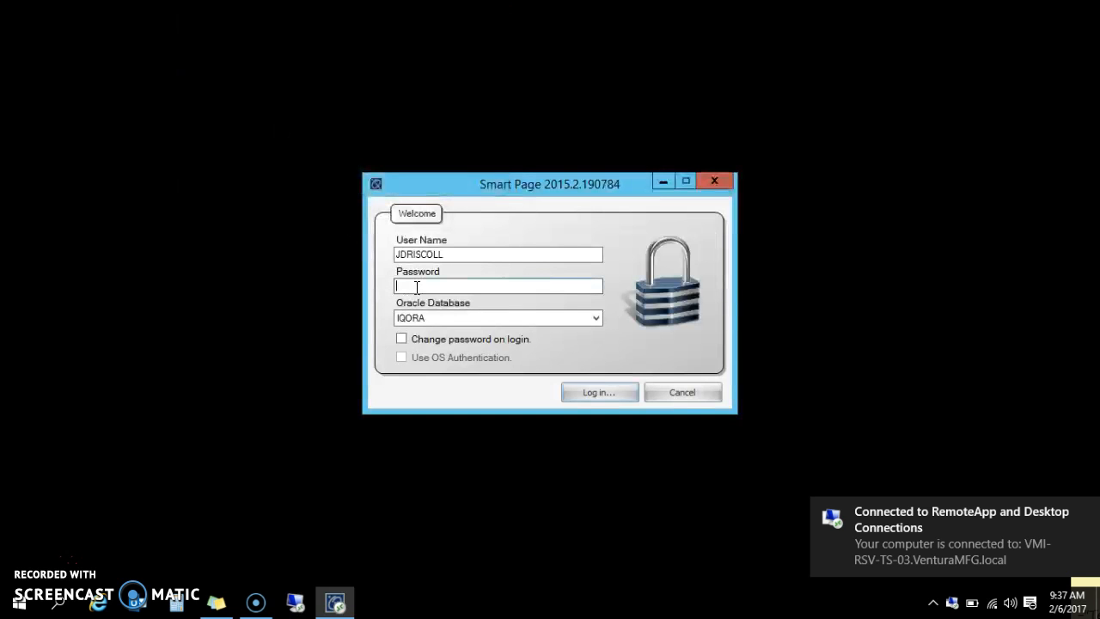
Enter the account password in the Smart Page login and log in to the IQORA database
{"action": "type", "text": "••"}
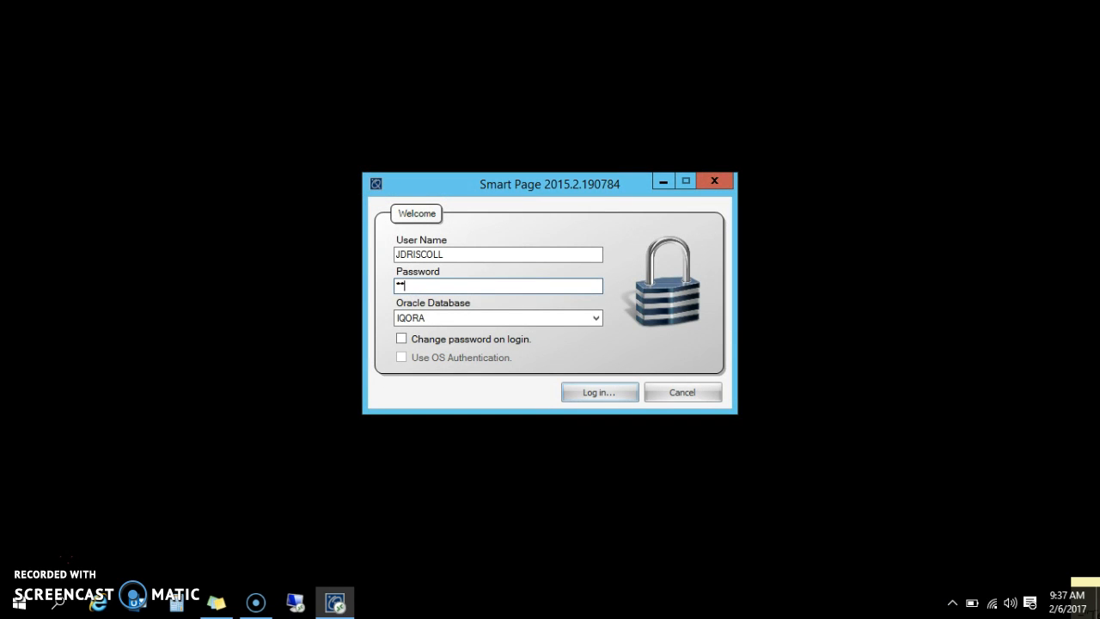
{"action": "type", "text": "••••••••••••••"}
{"action": "key", "text": "Return"}
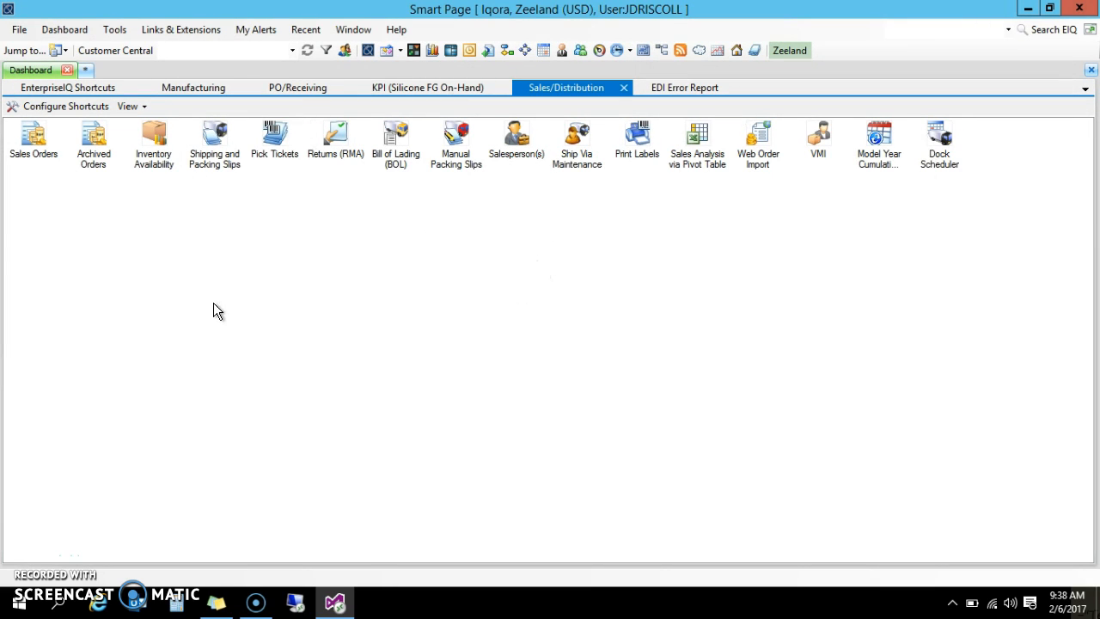
{"action": "left_click", "coordinate": [83, 88]}
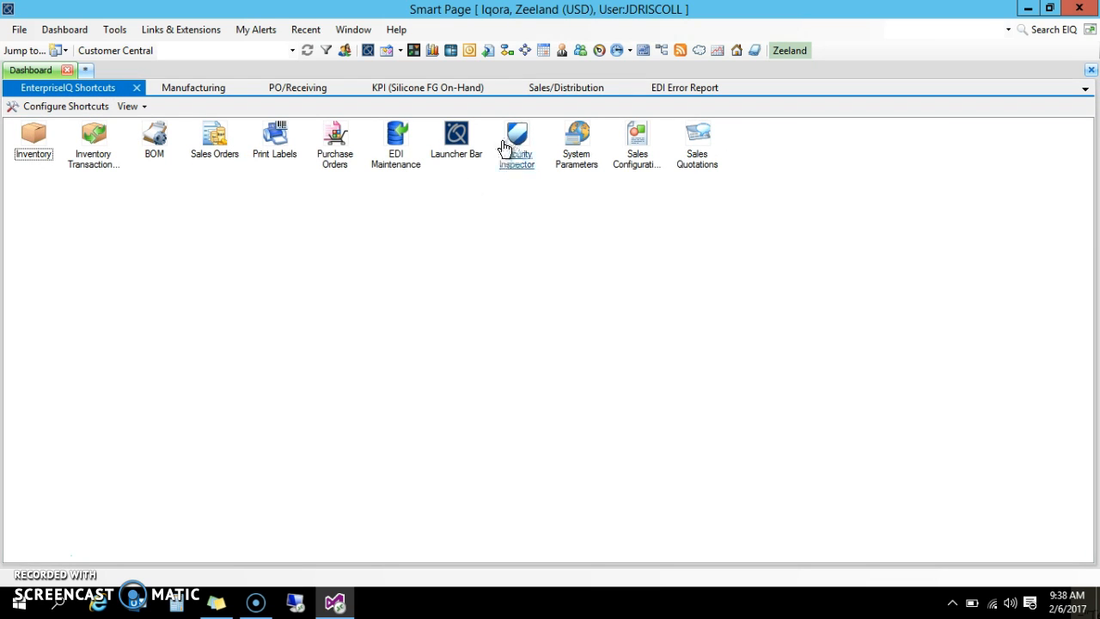
{"action": "left_click", "coordinate": [457, 148]}
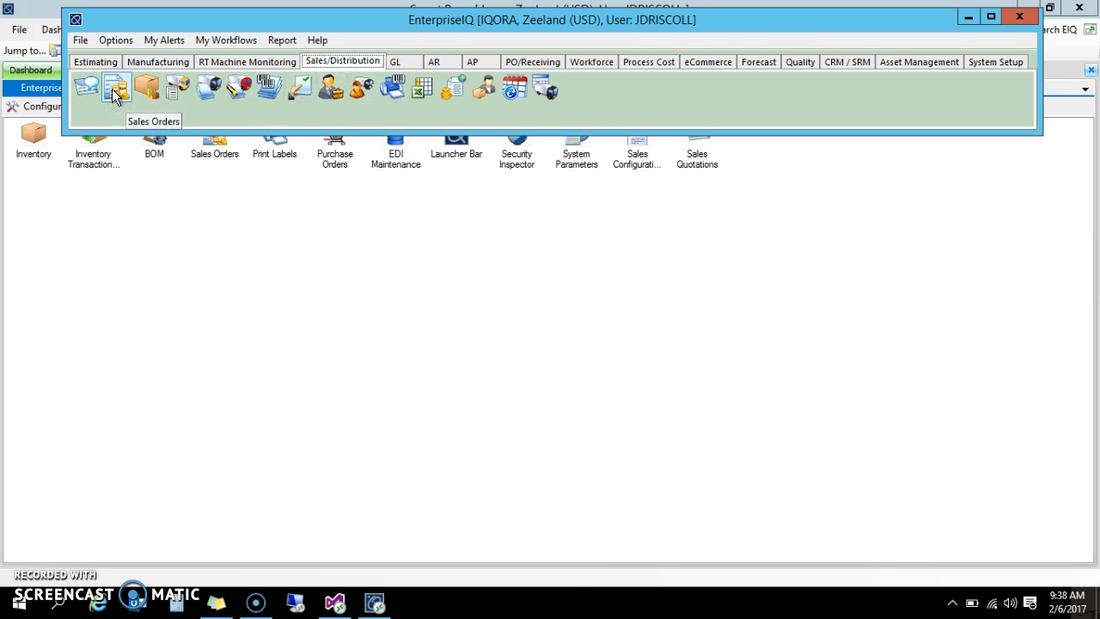
{"action": "left_click", "coordinate": [1018, 17]}
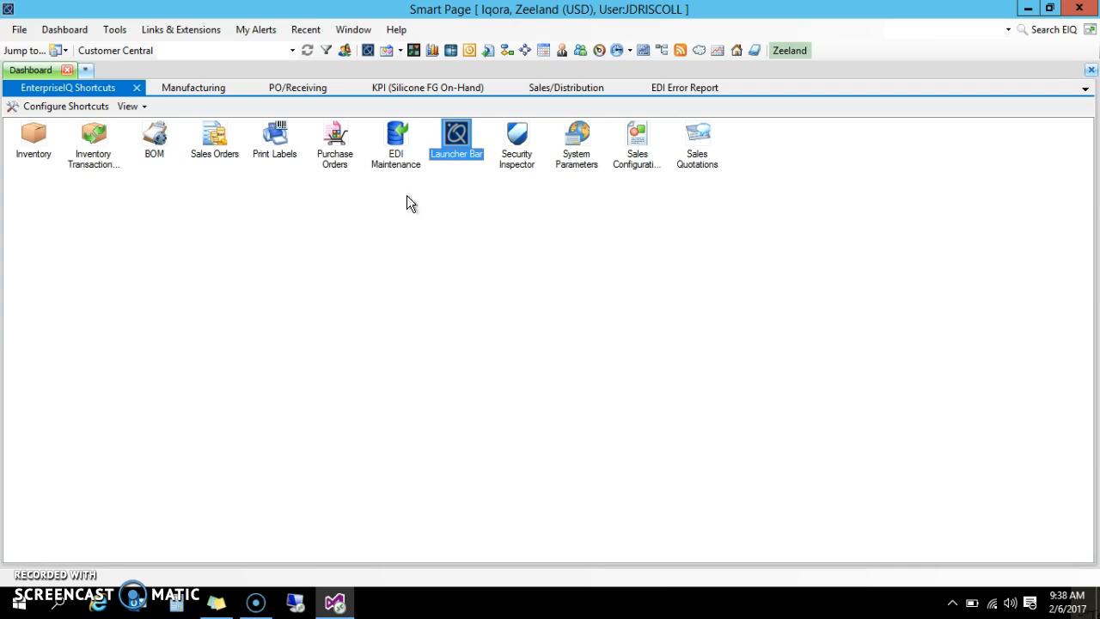
Open Sales Orders from the Sales/Distribution shortcuts and start a new sales order
{"action": "left_click", "coordinate": [564, 87]}
{"action": "left_click", "coordinate": [29, 143]}
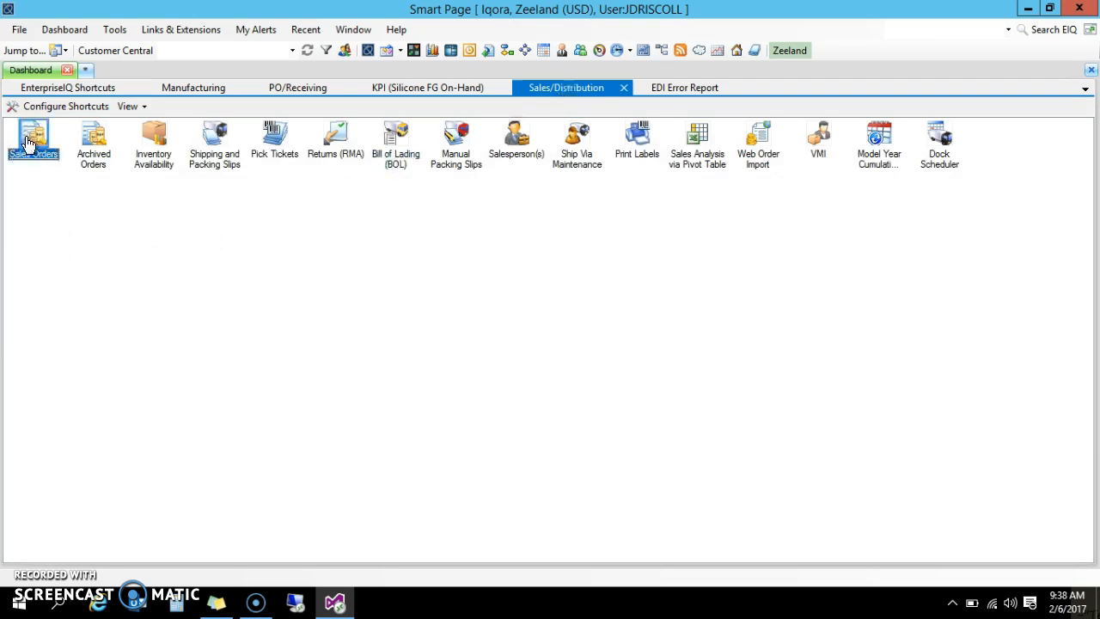
{"action": "double_click", "coordinate": [29, 144]}
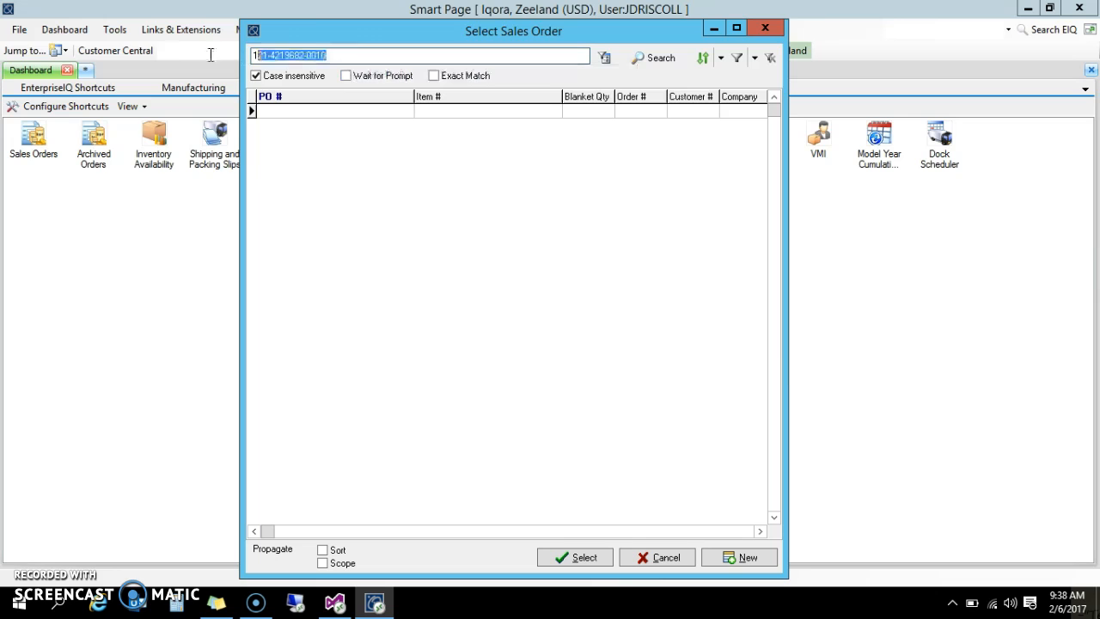
{"action": "key", "text": "BackSpace"}
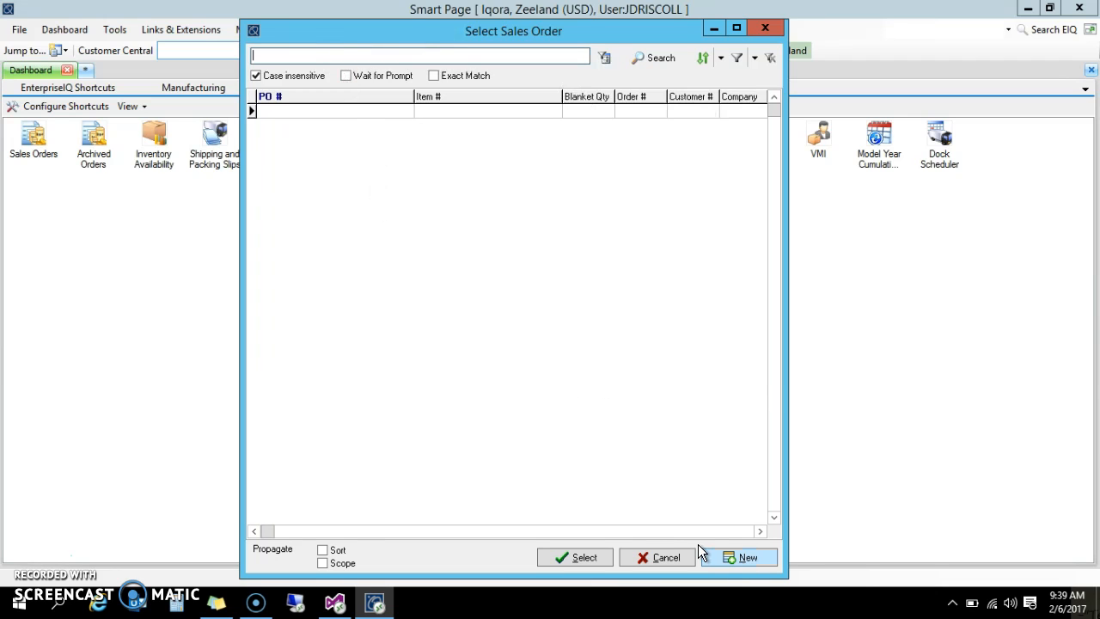
{"action": "left_click", "coordinate": [724, 558]}
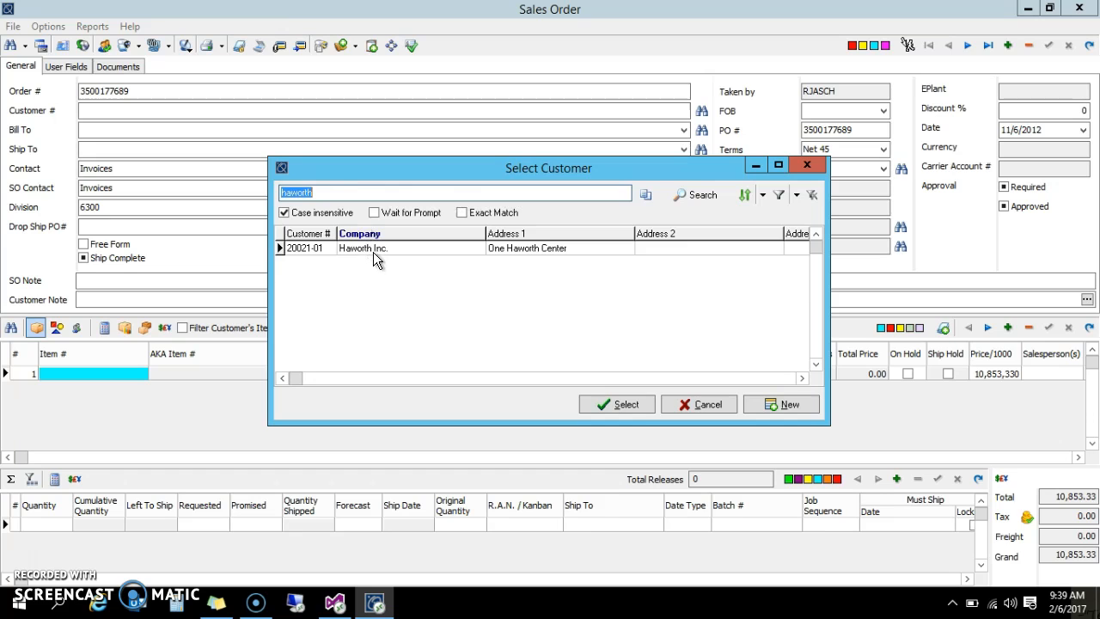
Select Haworth Inc. as the new order's customer and check its available Ship To addresses
{"action": "left_click", "coordinate": [335, 194]}
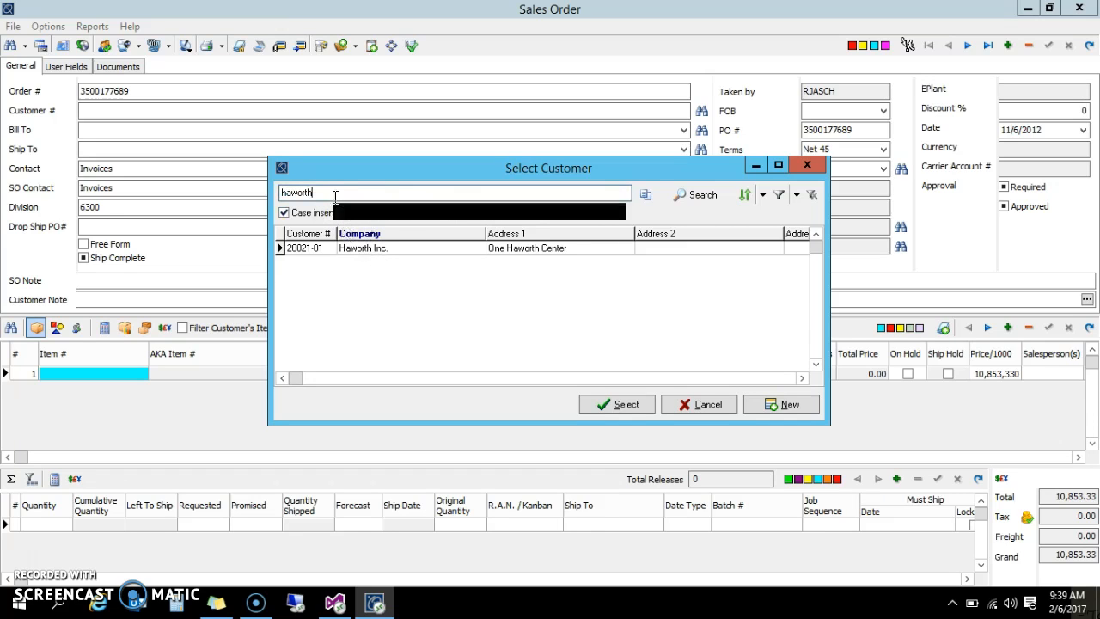
{"action": "left_click", "coordinate": [355, 249]}
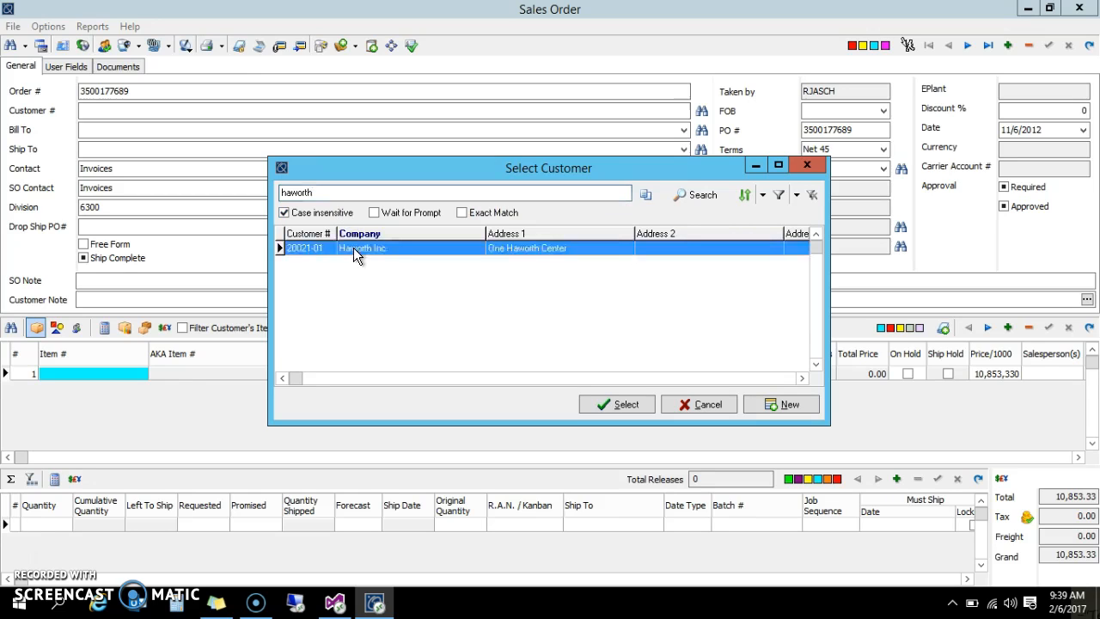
{"action": "left_click", "coordinate": [607, 407]}
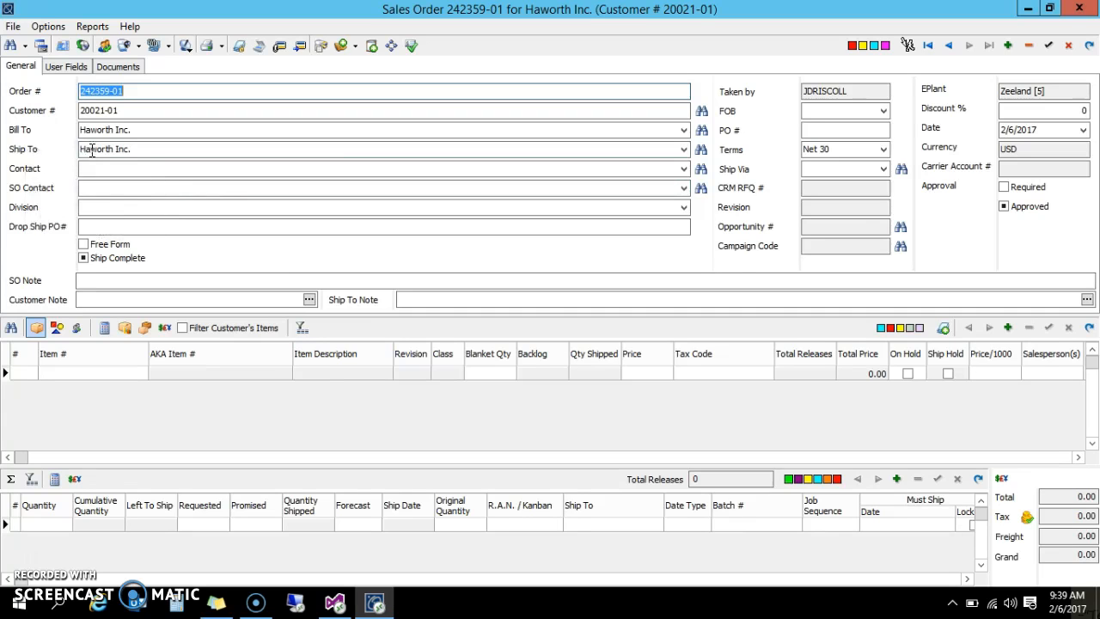
{"action": "mouse_move", "coordinate": [116, 150]}
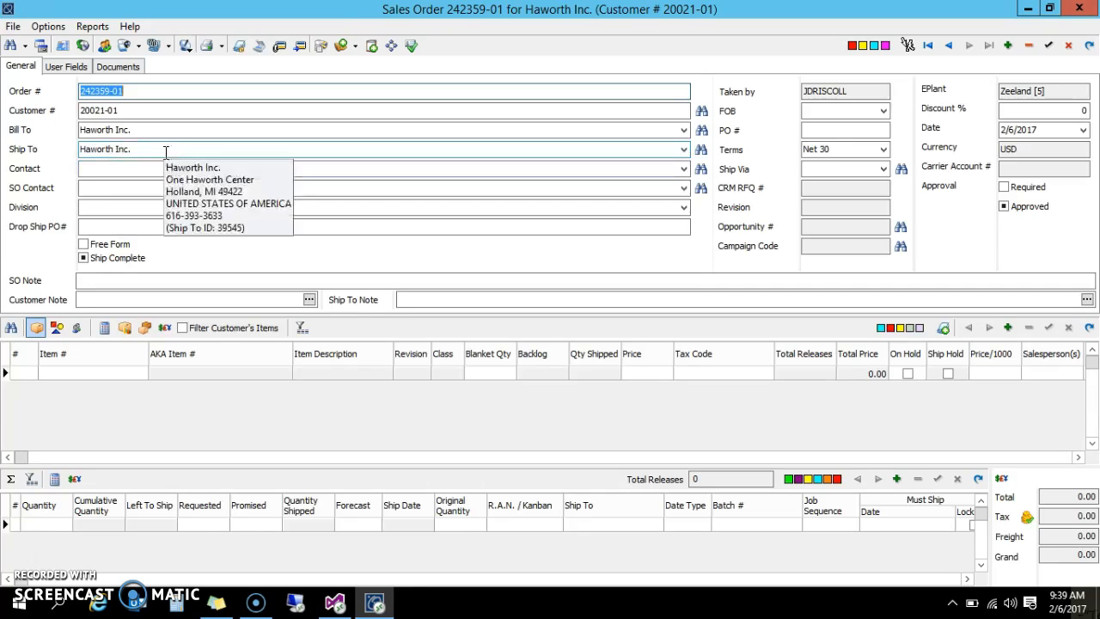
{"action": "left_click", "coordinate": [684, 149]}
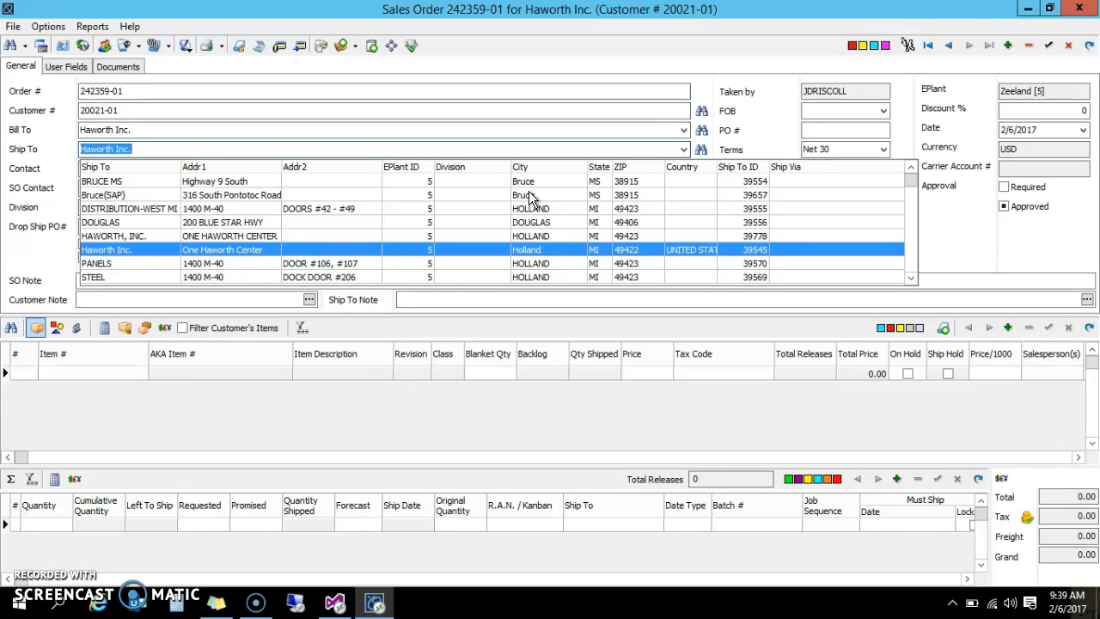
{"action": "left_click", "coordinate": [750, 145]}
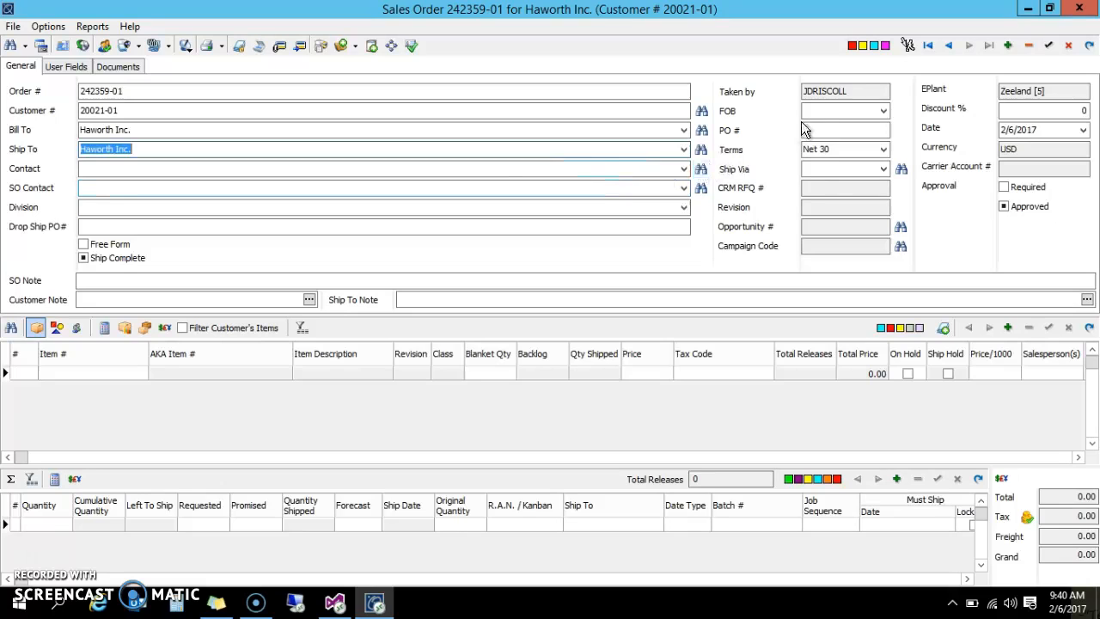
Set the order's FOB to 3RD PARTY and PO # to TEST, then post the header and accept the duplicate PO number
{"action": "left_click", "coordinate": [884, 113]}
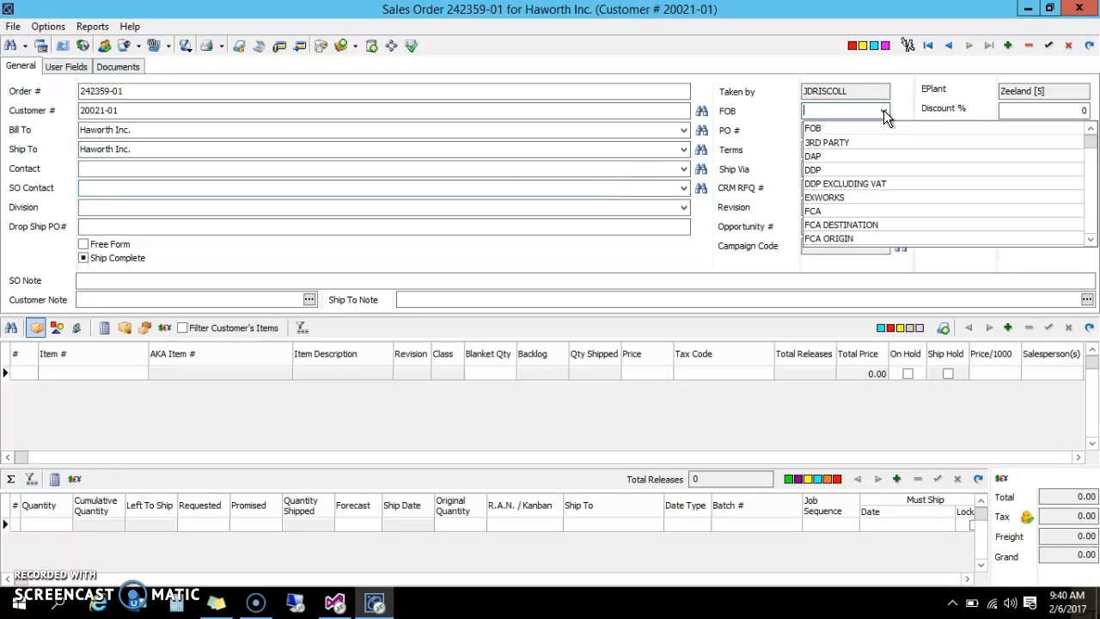
{"action": "left_click", "coordinate": [828, 143]}
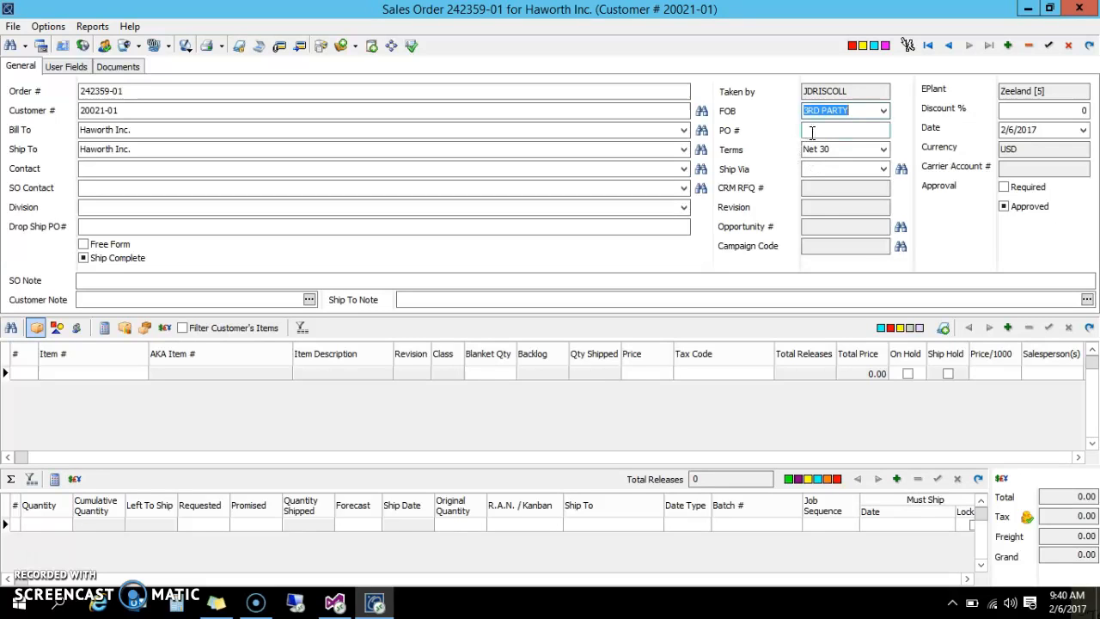
{"action": "left_click", "coordinate": [812, 131]}
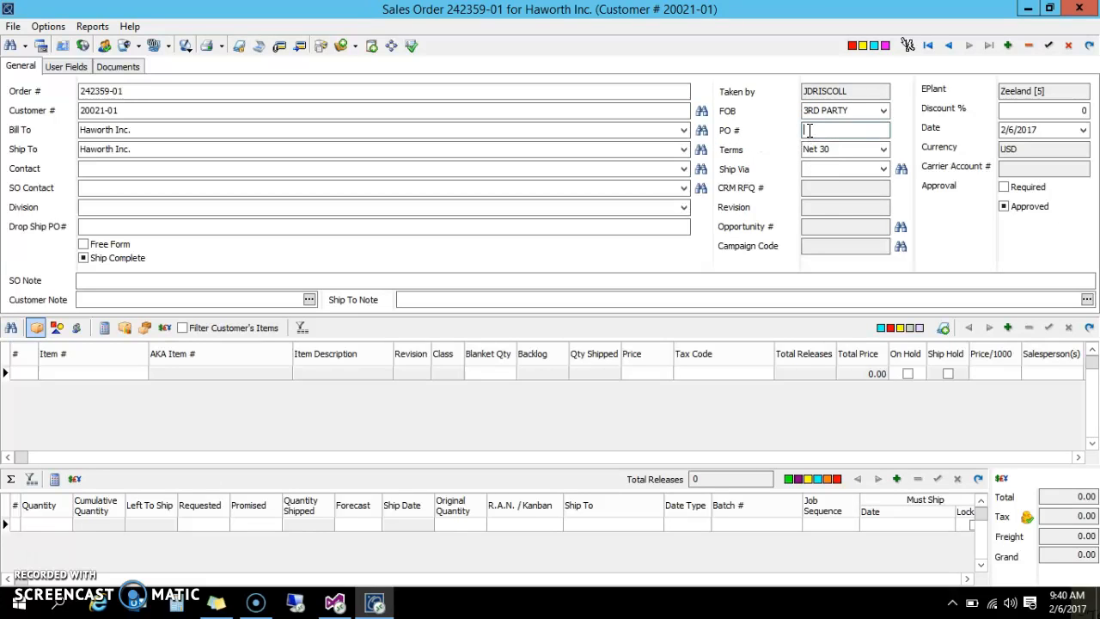
{"action": "type", "text": "TEST"}
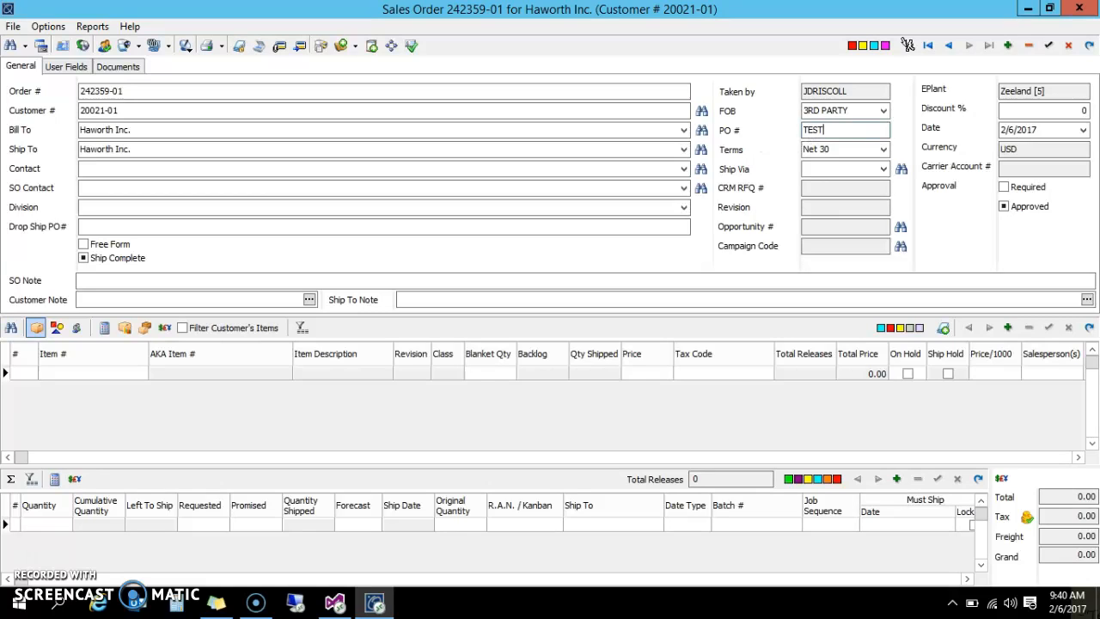
{"action": "left_click", "coordinate": [1049, 46]}
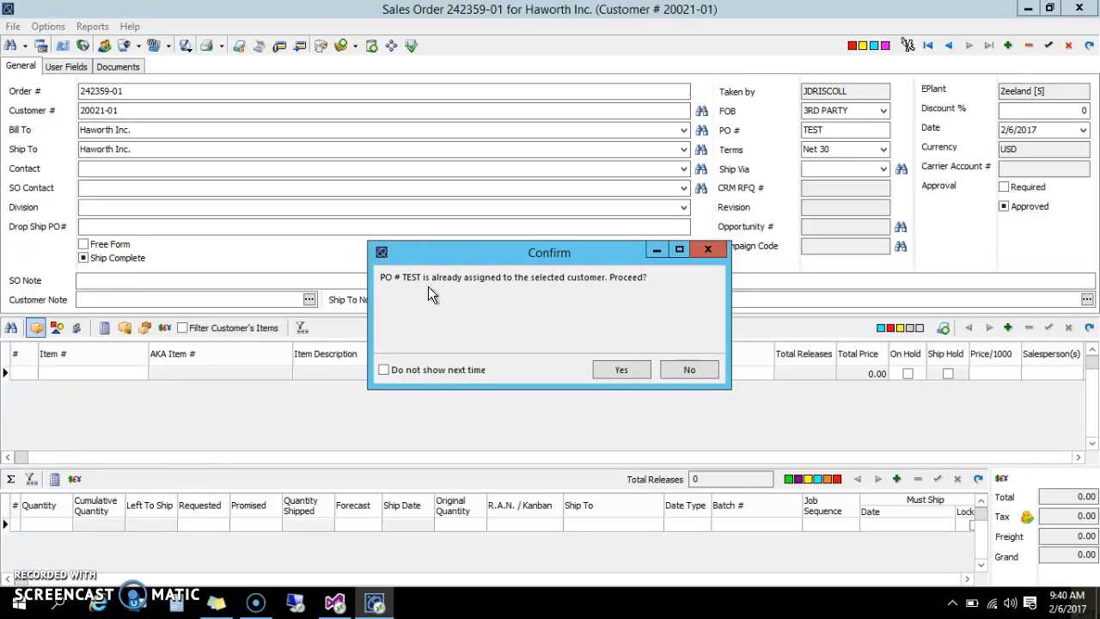
{"action": "left_click", "coordinate": [619, 369]}
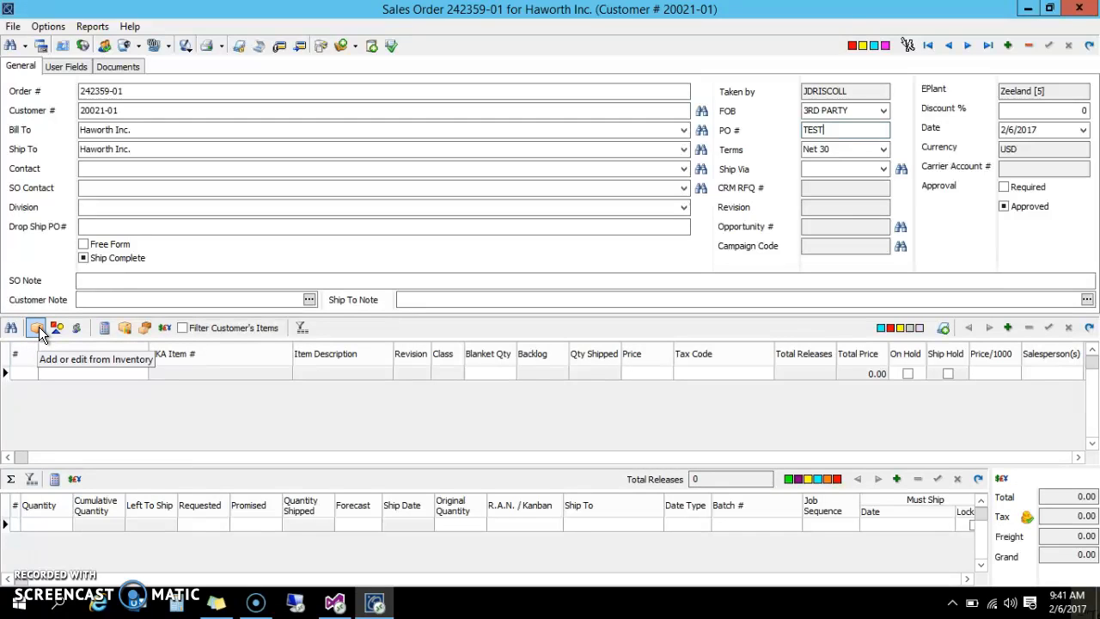
{"action": "left_click", "coordinate": [39, 326]}
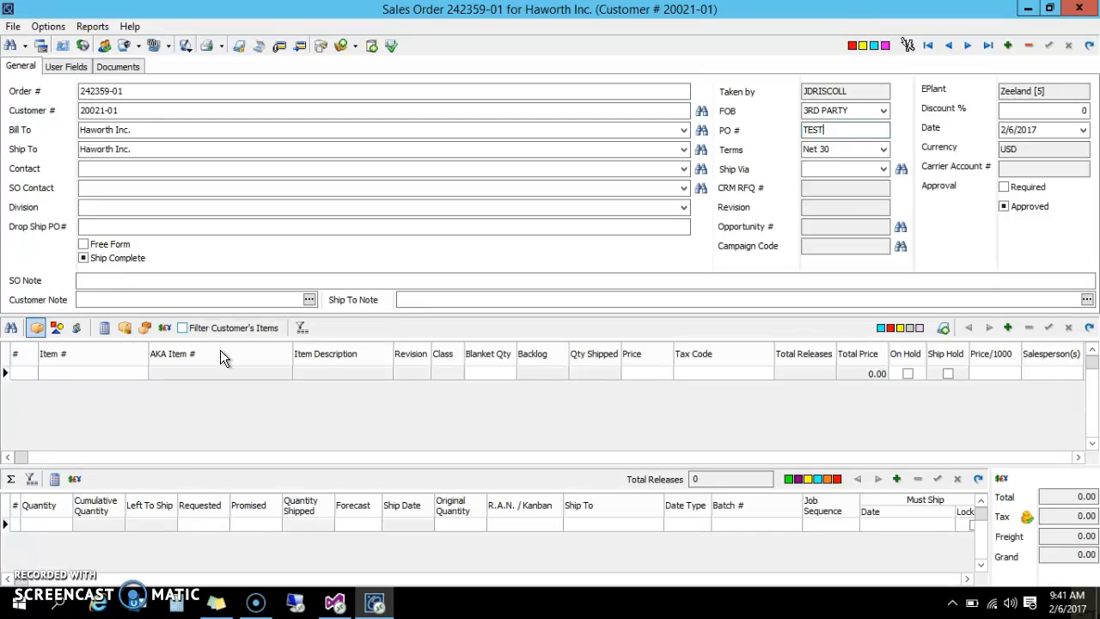
{"action": "left_click", "coordinate": [1009, 329]}
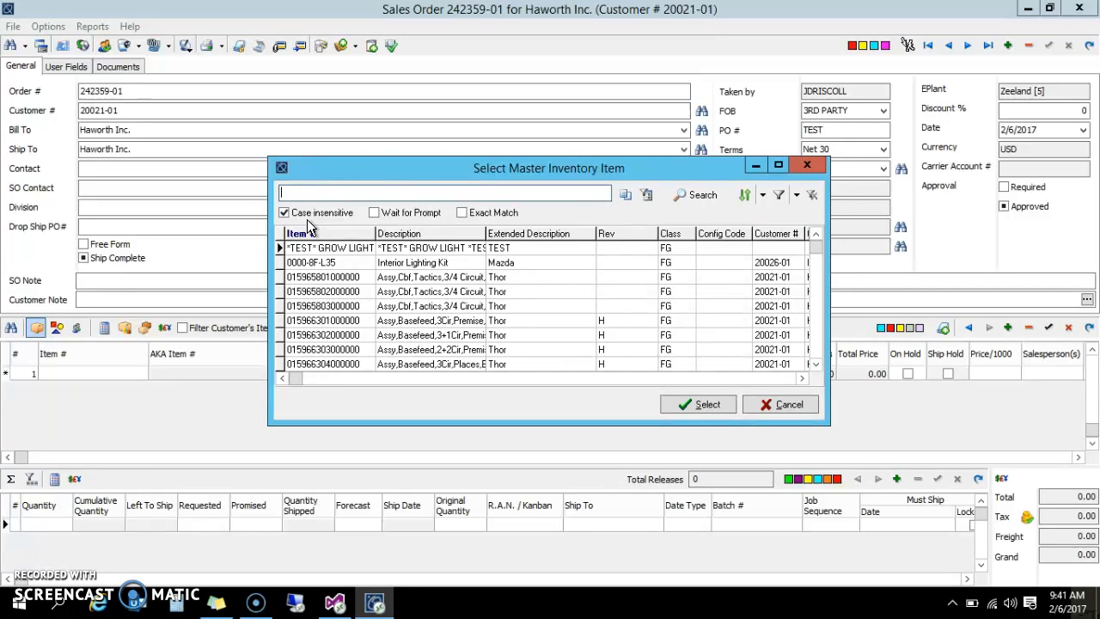
{"action": "left_click", "coordinate": [327, 280]}
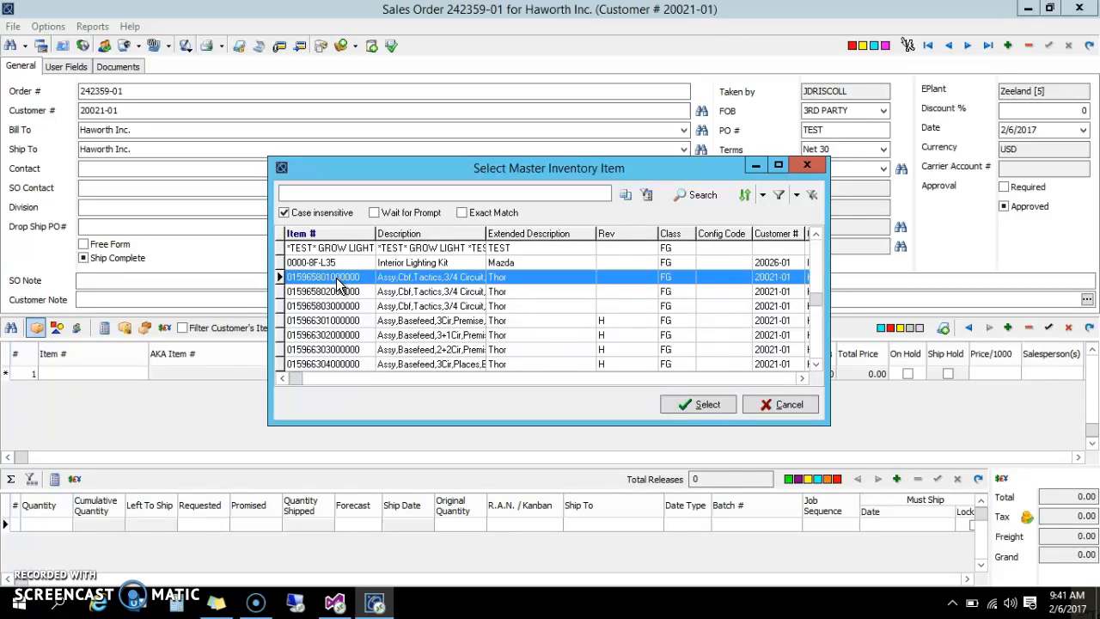
{"action": "double_click", "coordinate": [337, 281]}
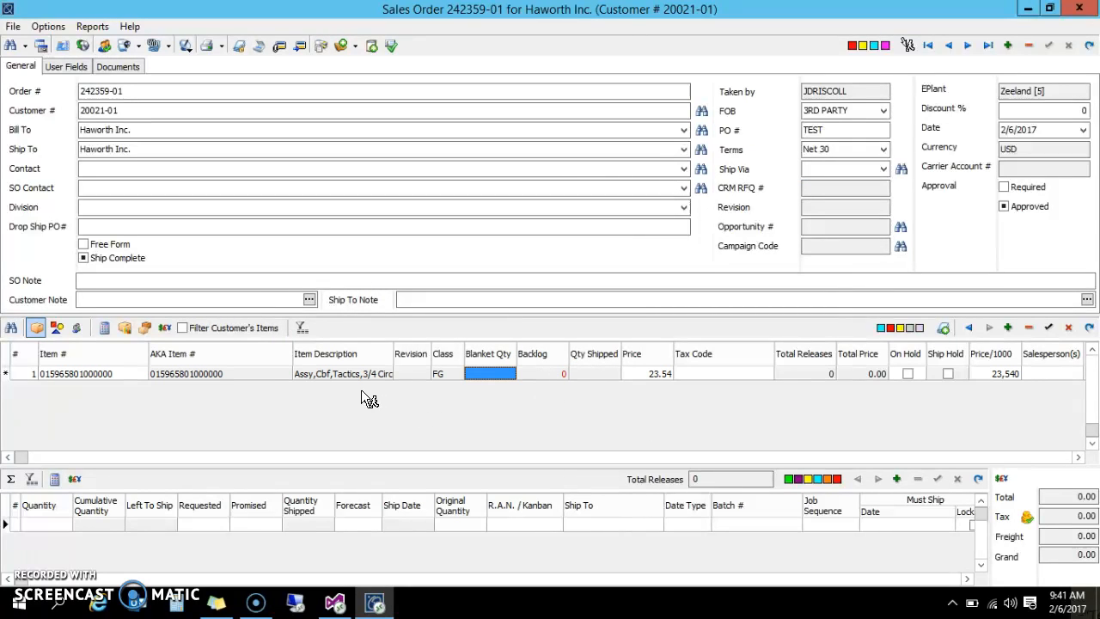
Look over the new line's details, set its blanket quantity to 100, and post the line
{"action": "left_click", "coordinate": [58, 373]}
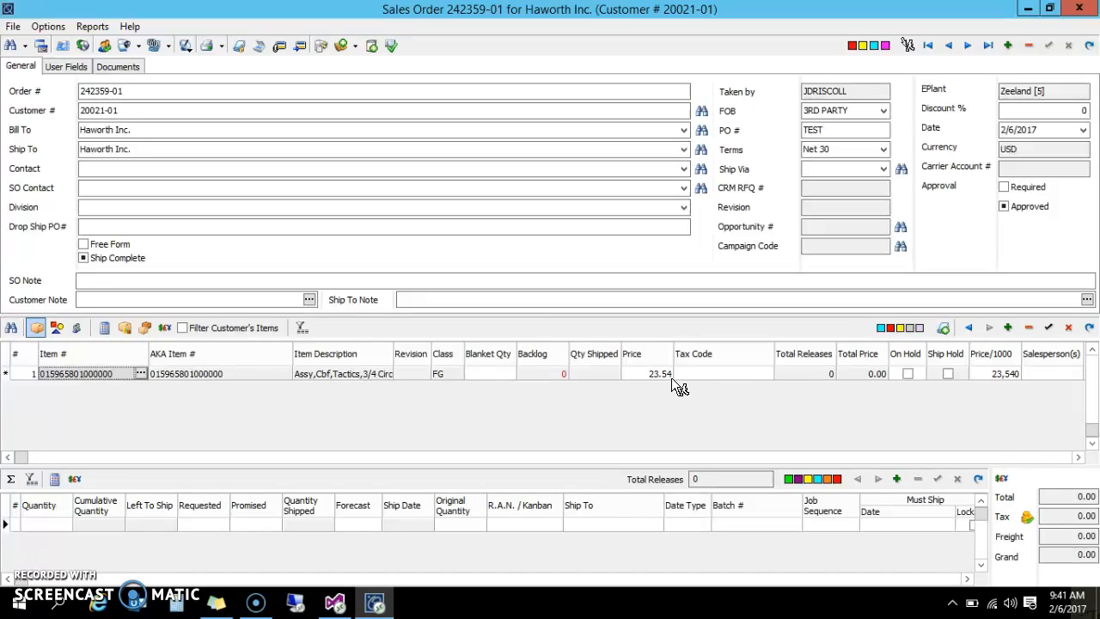
{"action": "left_click", "coordinate": [1078, 457]}
{"action": "left_click", "coordinate": [1078, 457]}
{"action": "left_click", "coordinate": [1078, 457]}
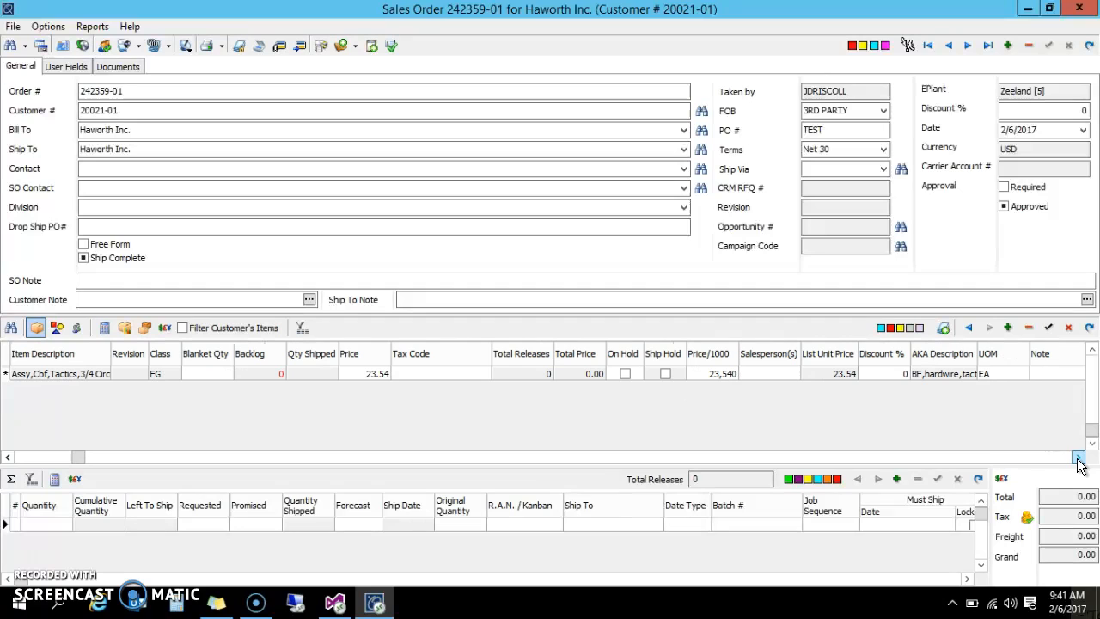
{"action": "left_click", "coordinate": [11, 457]}
{"action": "left_click", "coordinate": [10, 458]}
{"action": "left_click", "coordinate": [11, 458]}
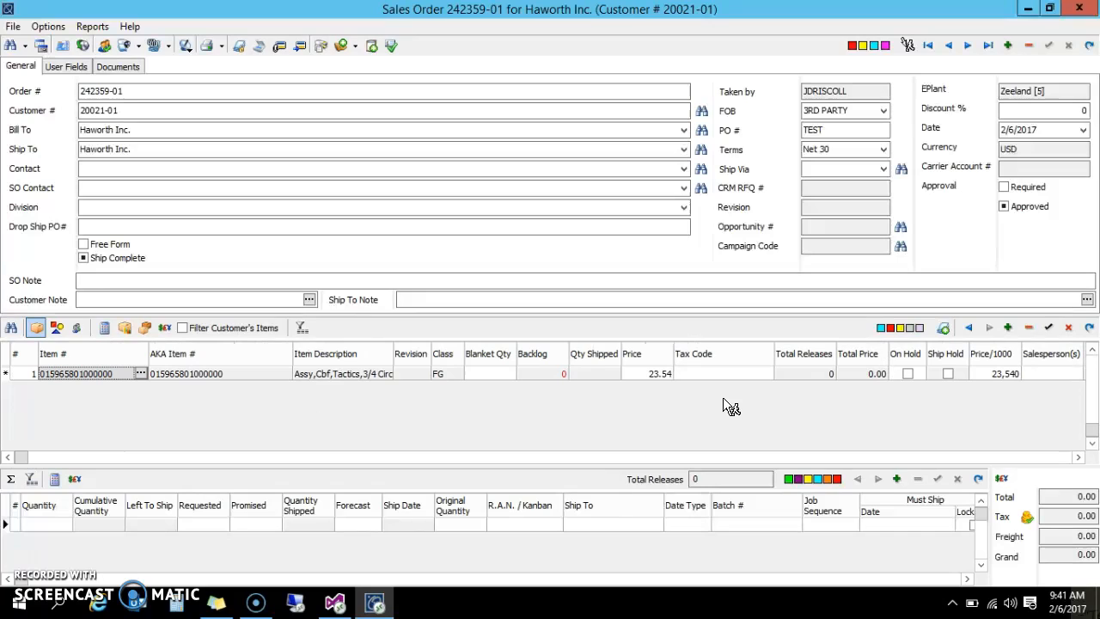
{"action": "left_click", "coordinate": [478, 374]}
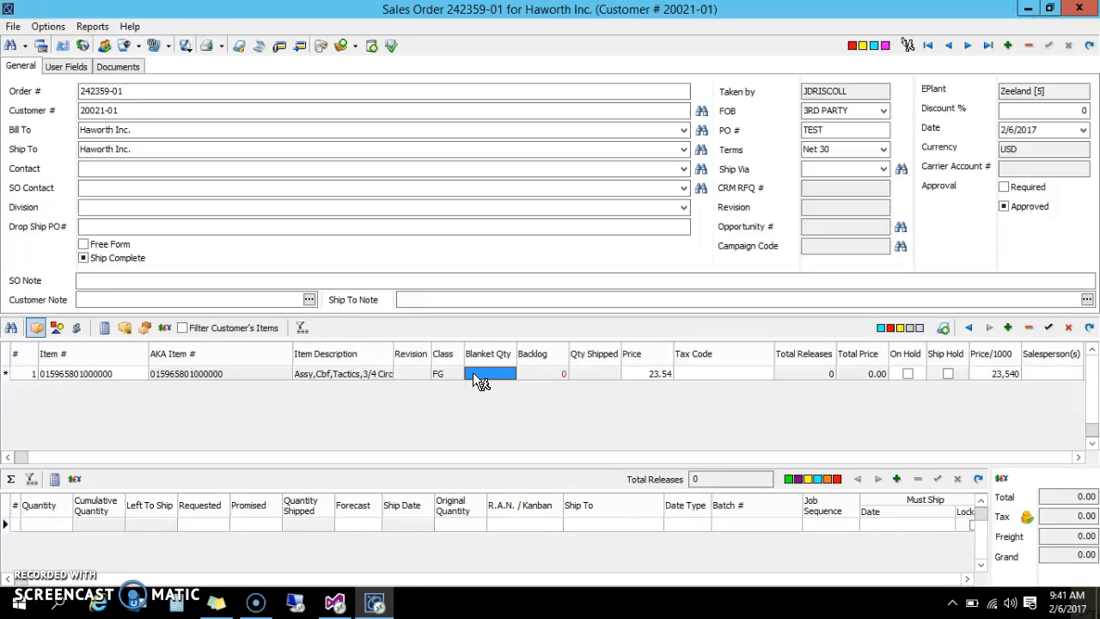
{"action": "type", "text": "100"}
{"action": "left_click", "coordinate": [1050, 331]}
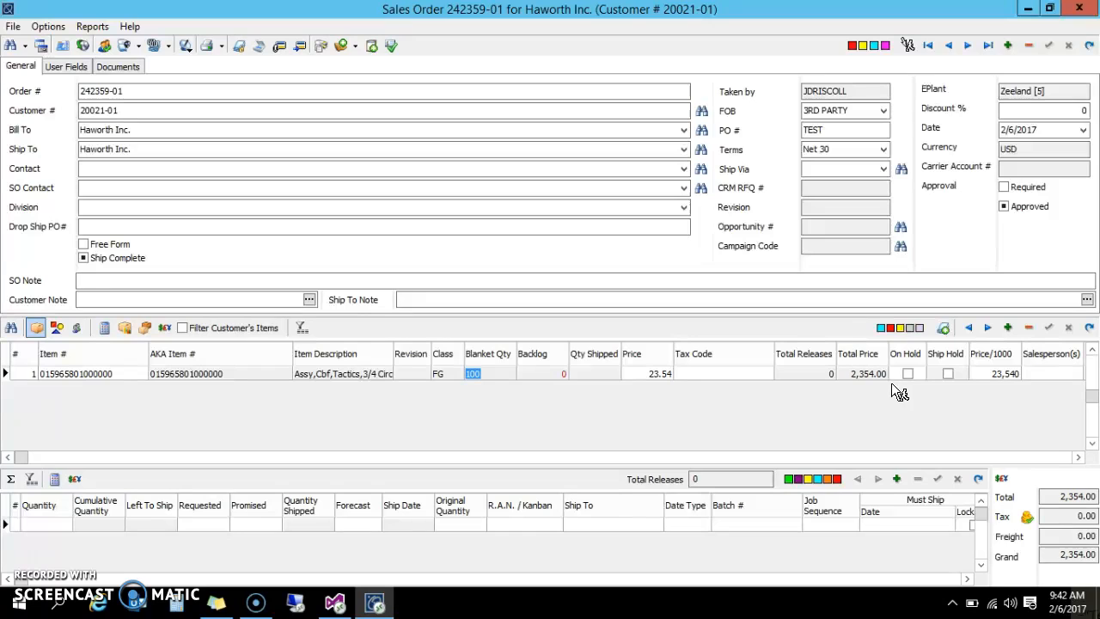
Check the blanket quantity, unit price and total price of the order line
{"action": "left_click", "coordinate": [509, 374]}
{"action": "left_click", "coordinate": [643, 374]}
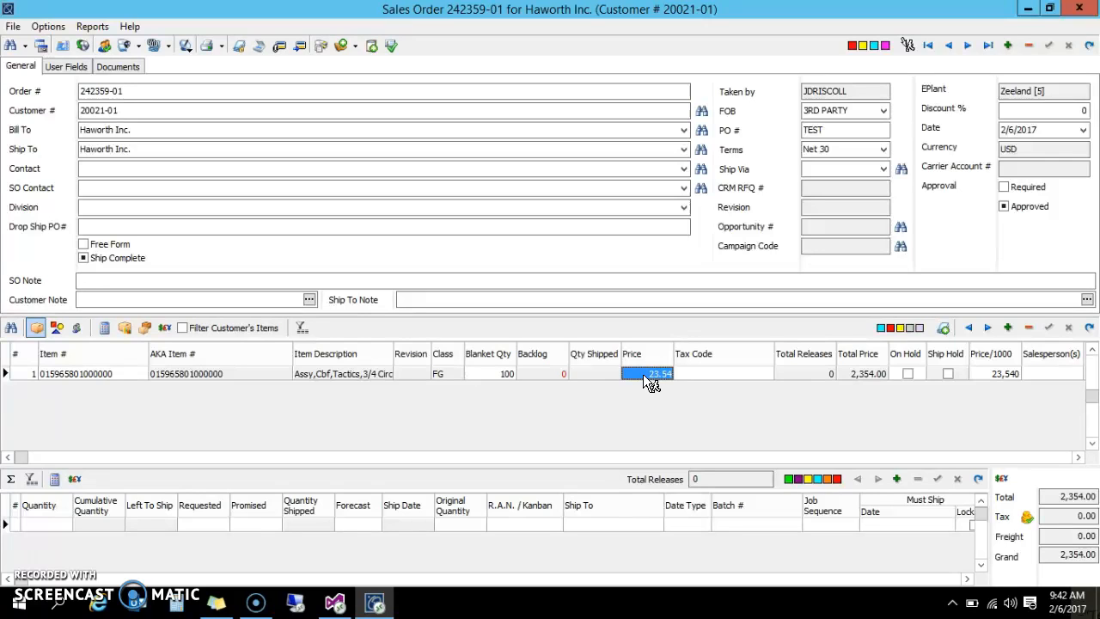
{"action": "left_click", "coordinate": [863, 377]}
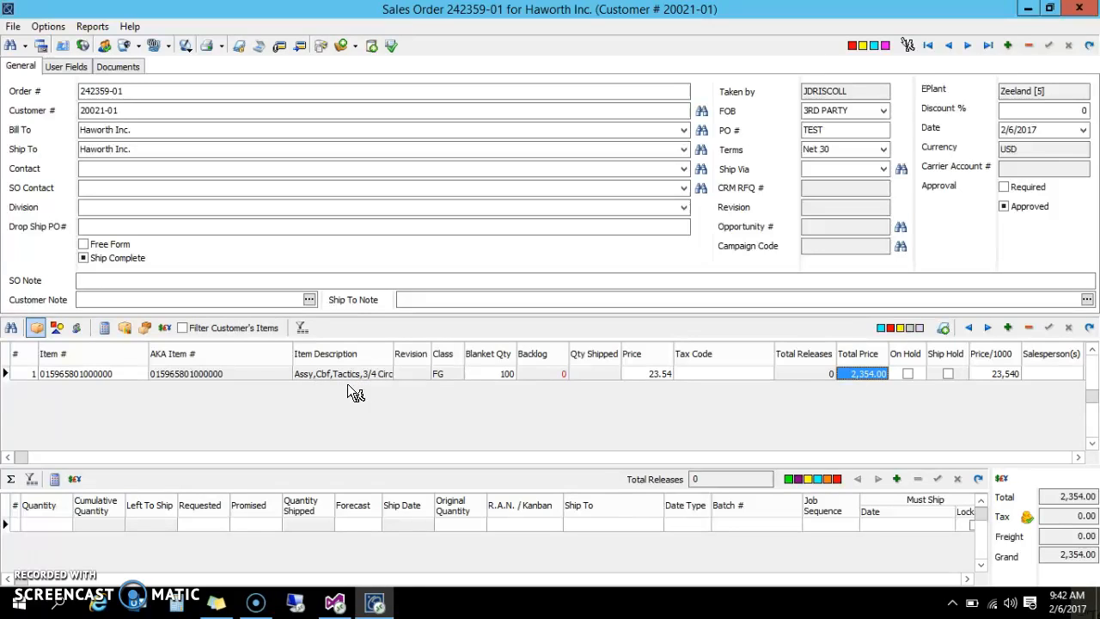
Create a release from the first line's blanket quantity and set its requested date to 3/1/2017
{"action": "left_click", "coordinate": [506, 376]}
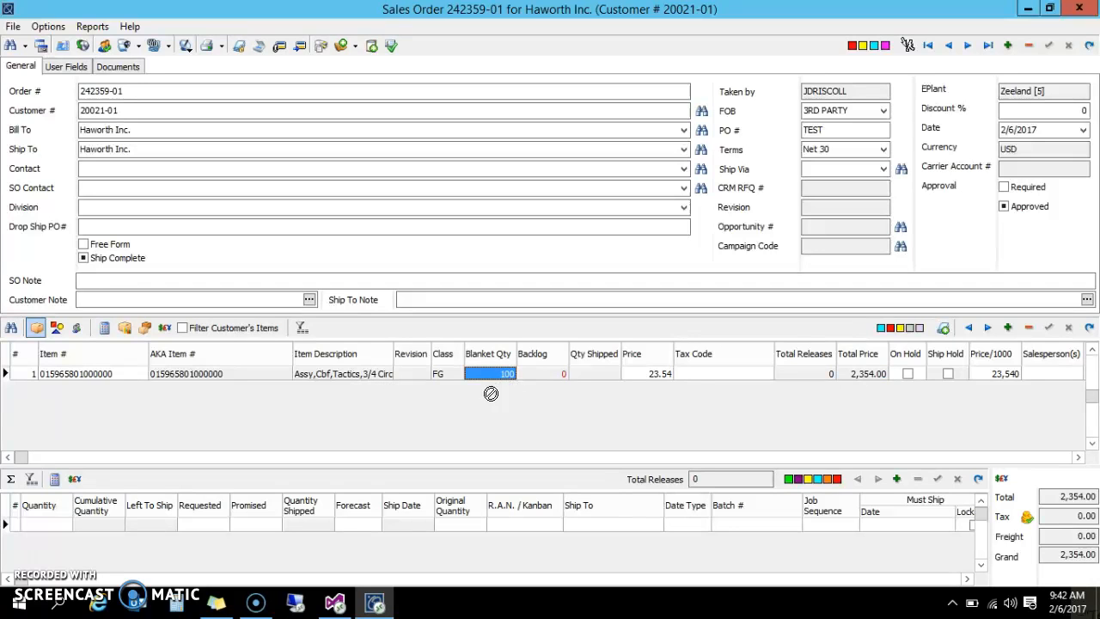
{"action": "left_click", "coordinate": [287, 555]}
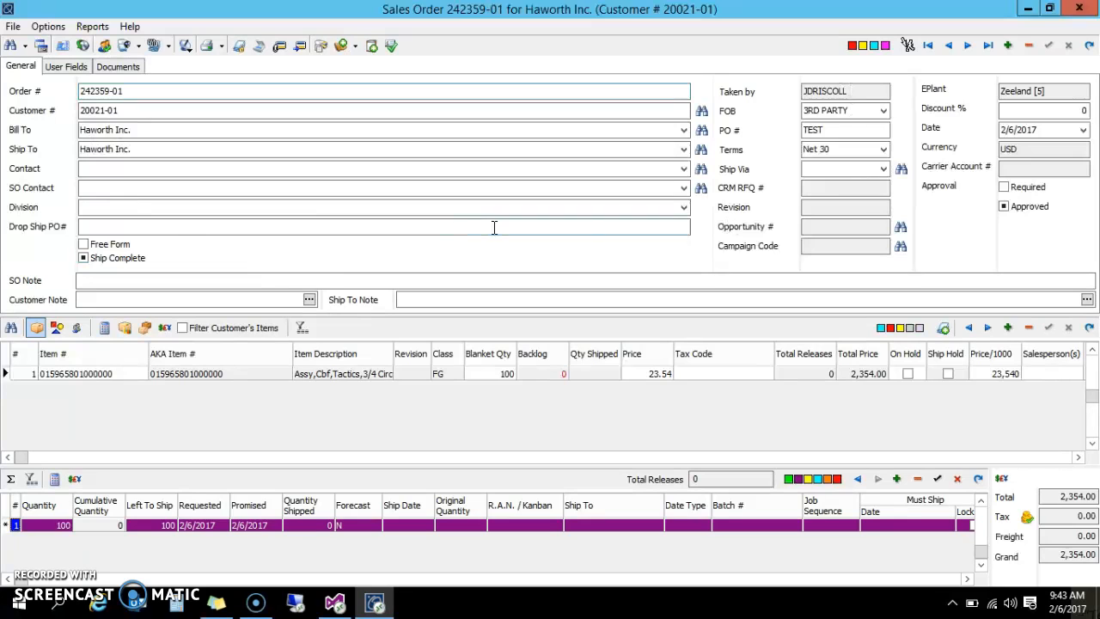
{"action": "left_click", "coordinate": [315, 169]}
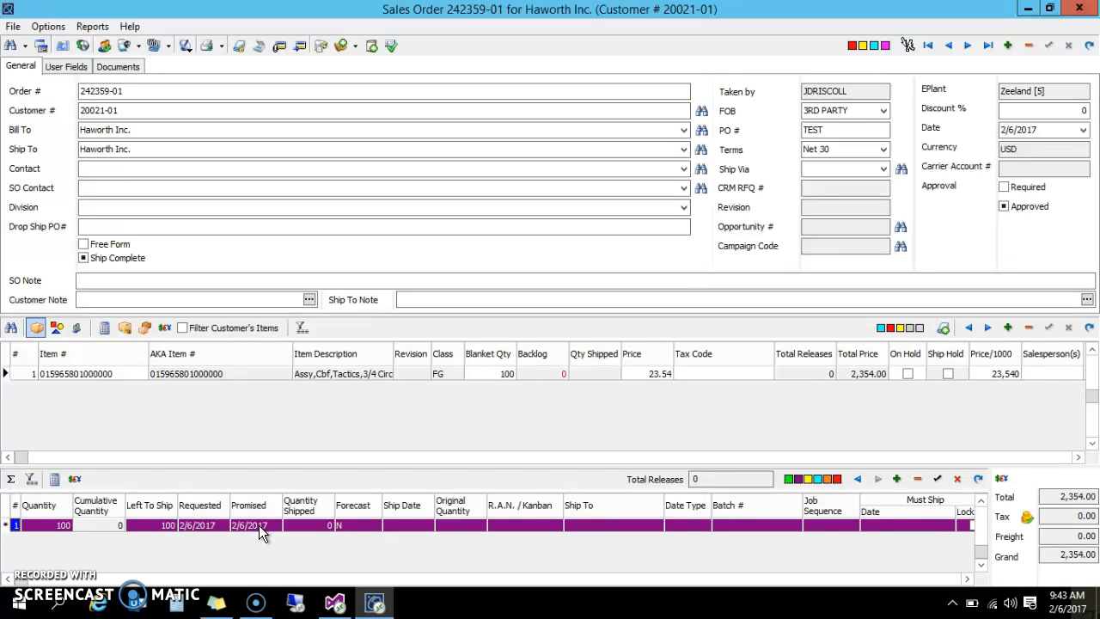
{"action": "left_click", "coordinate": [179, 527]}
{"action": "left_click", "coordinate": [183, 527]}
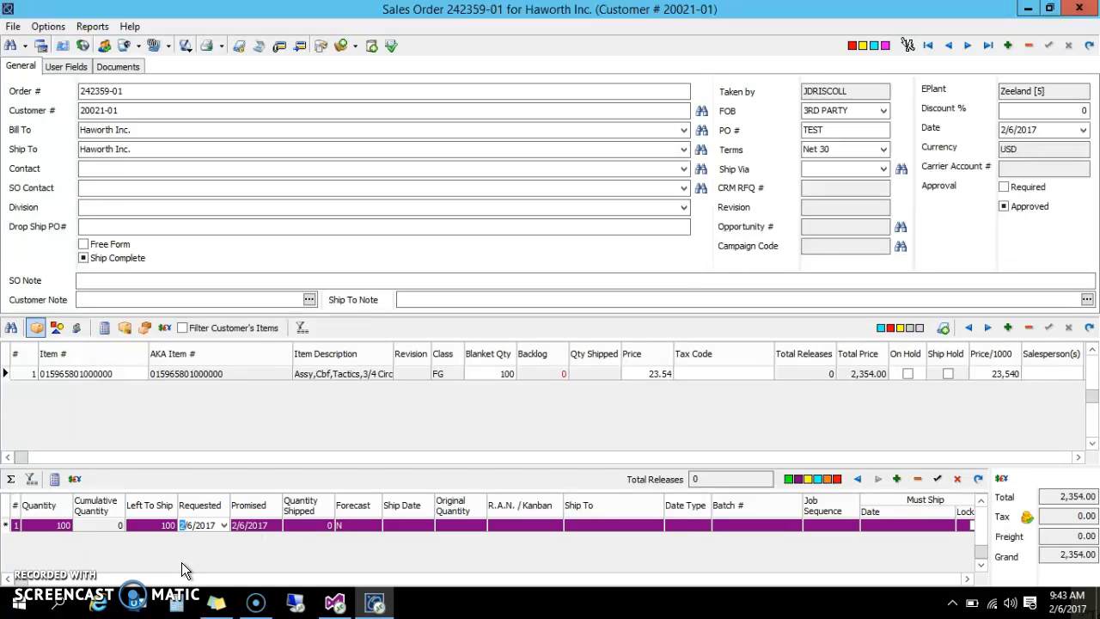
{"action": "type", "text": "3/1"}
Set the release's promised date to 3/1/2017 and post the release
{"action": "left_click", "coordinate": [245, 525]}
{"action": "left_click", "coordinate": [277, 525]}
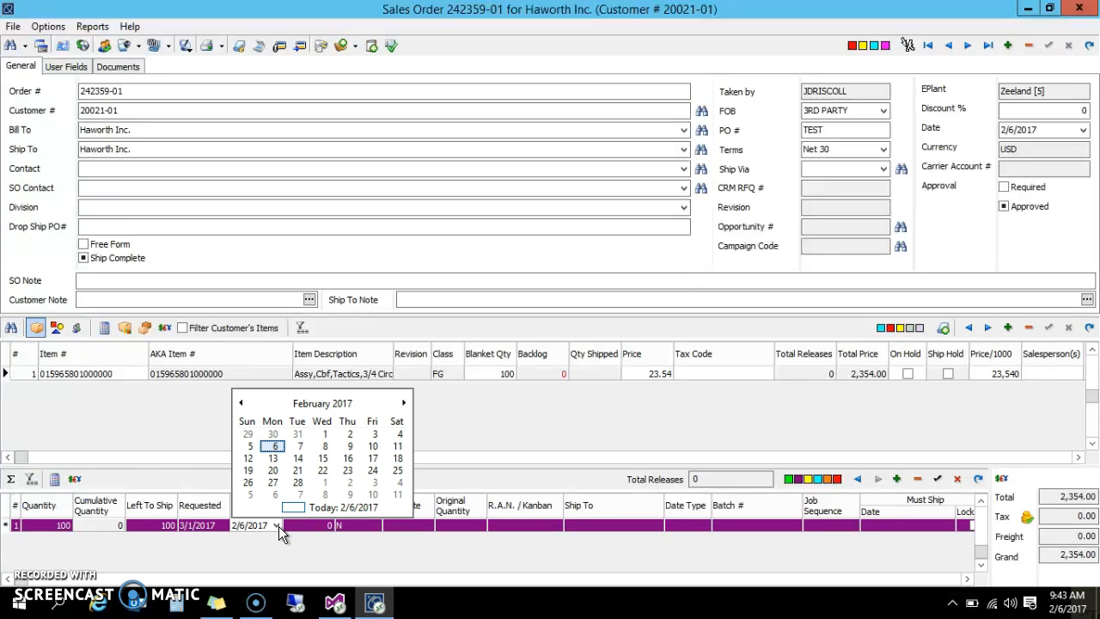
{"action": "left_click", "coordinate": [406, 402]}
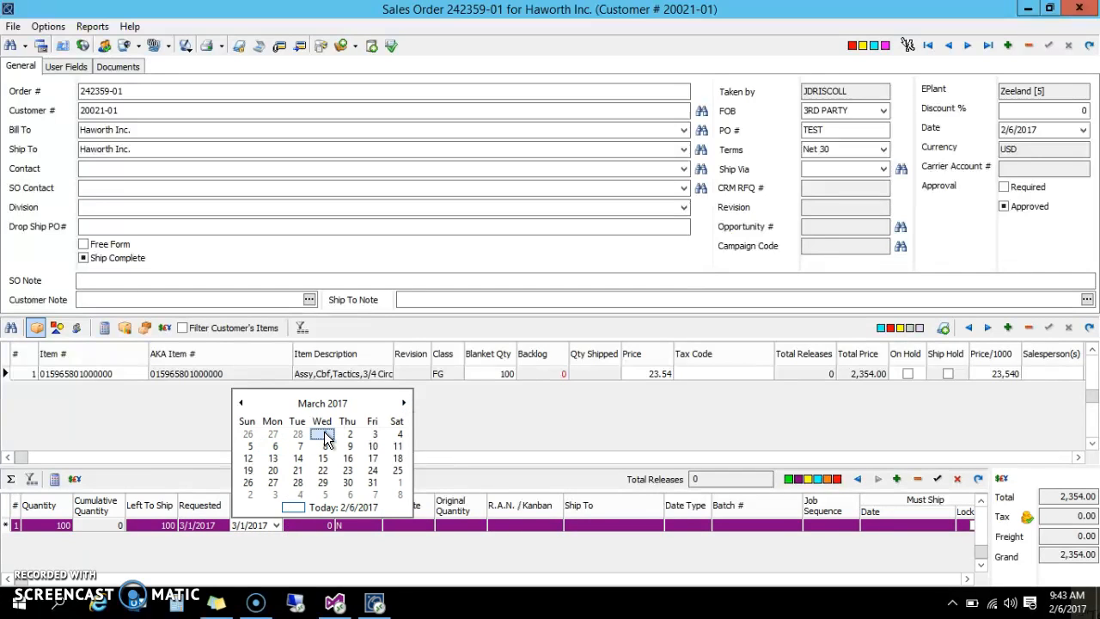
{"action": "left_click", "coordinate": [324, 433]}
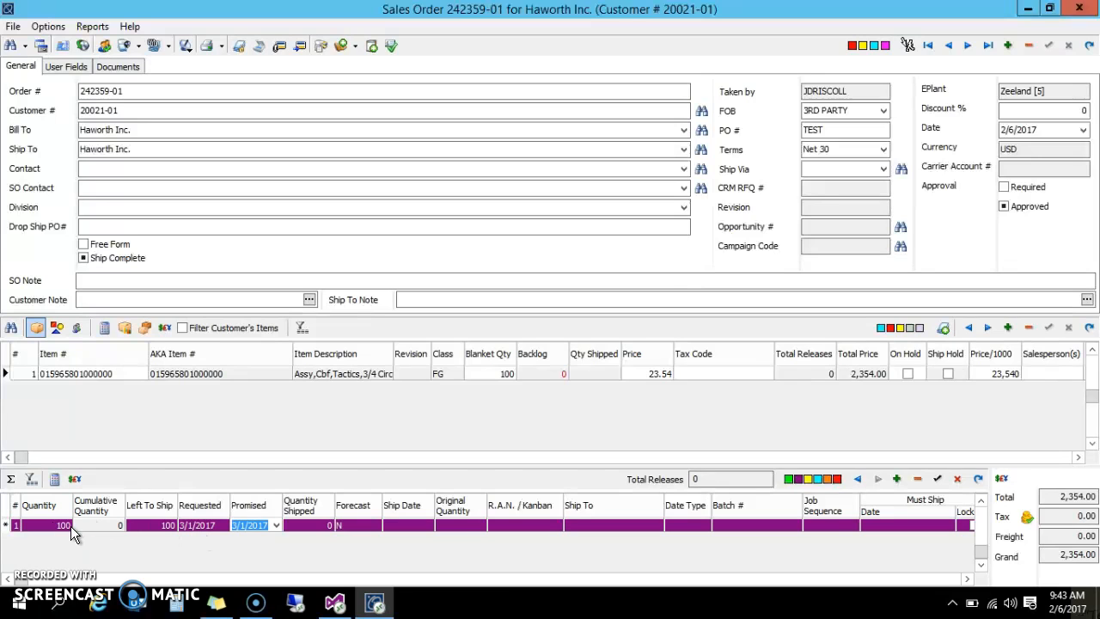
{"action": "left_click", "coordinate": [939, 479]}
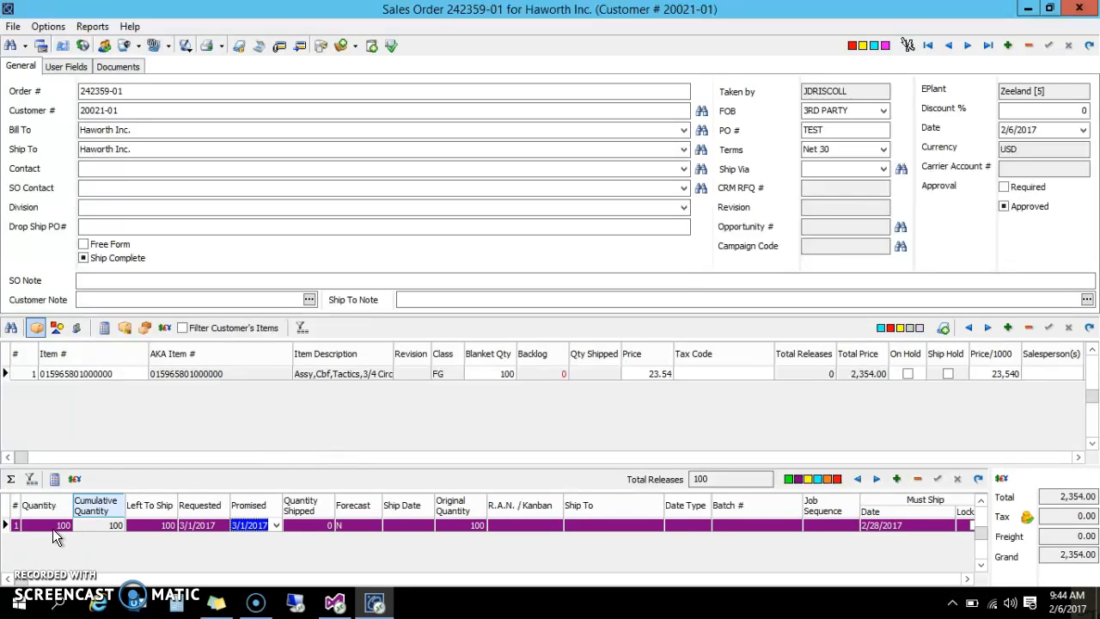
{"action": "left_click", "coordinate": [112, 373]}
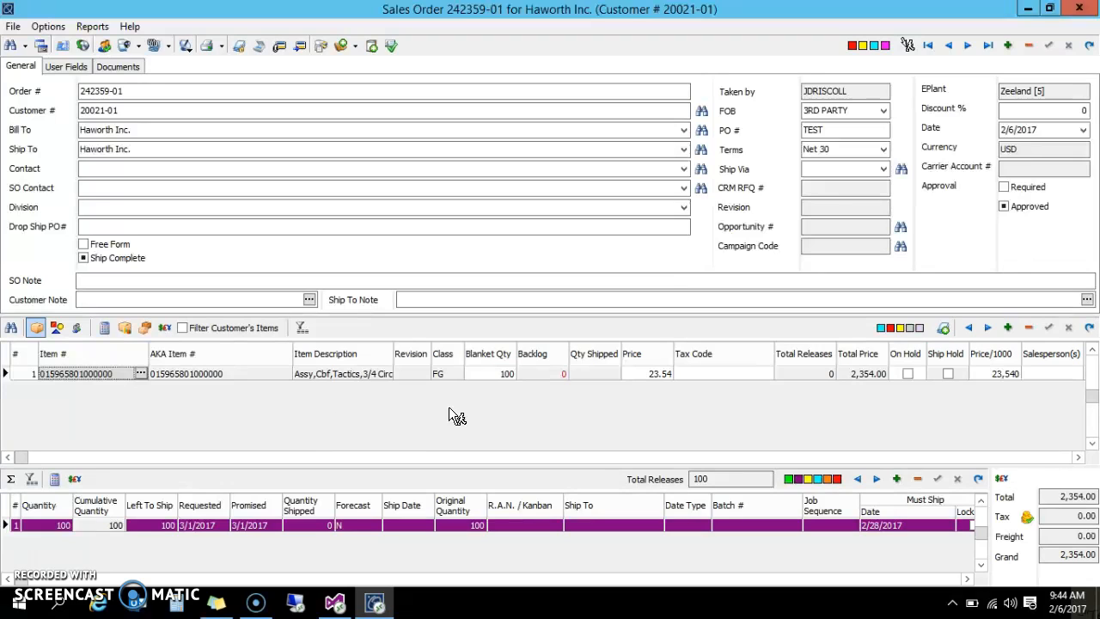
{"action": "left_click", "coordinate": [1007, 327]}
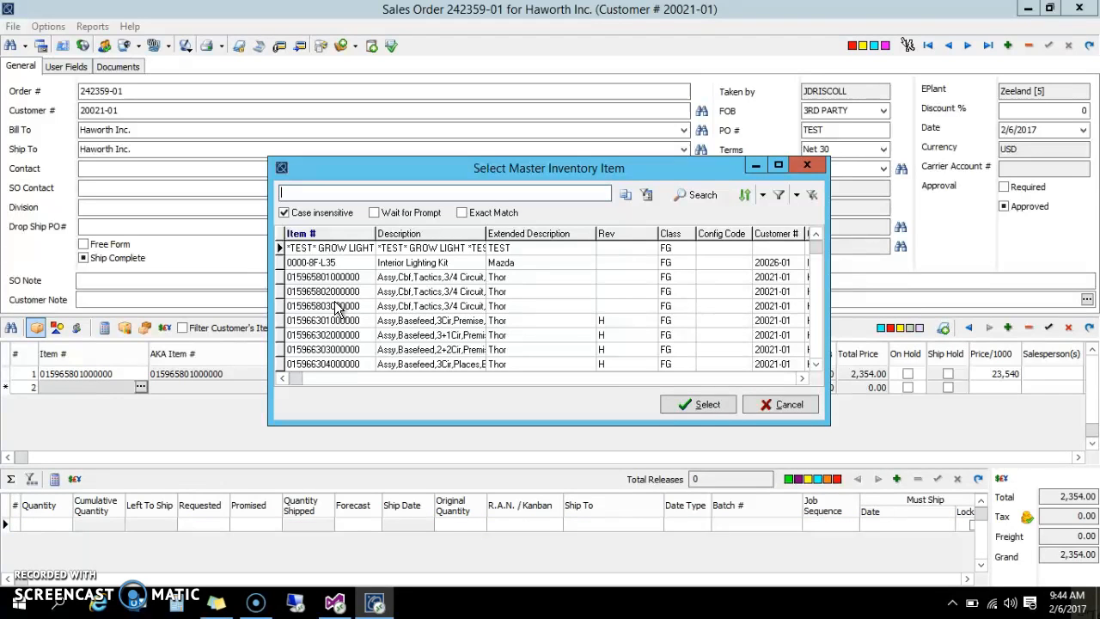
{"action": "left_click", "coordinate": [326, 324]}
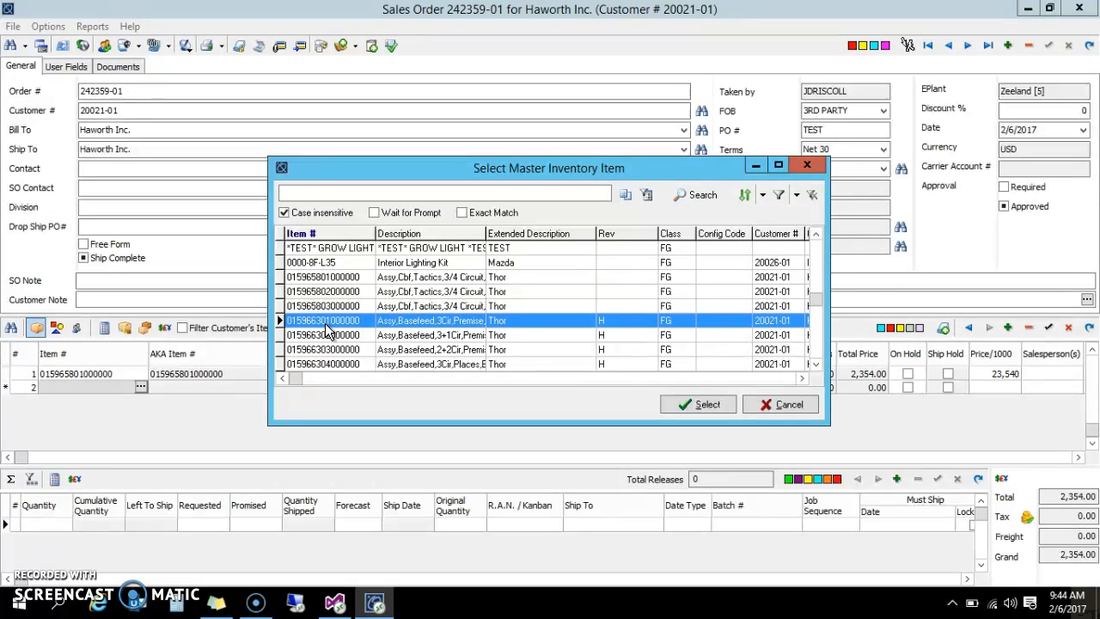
{"action": "double_click", "coordinate": [326, 326]}
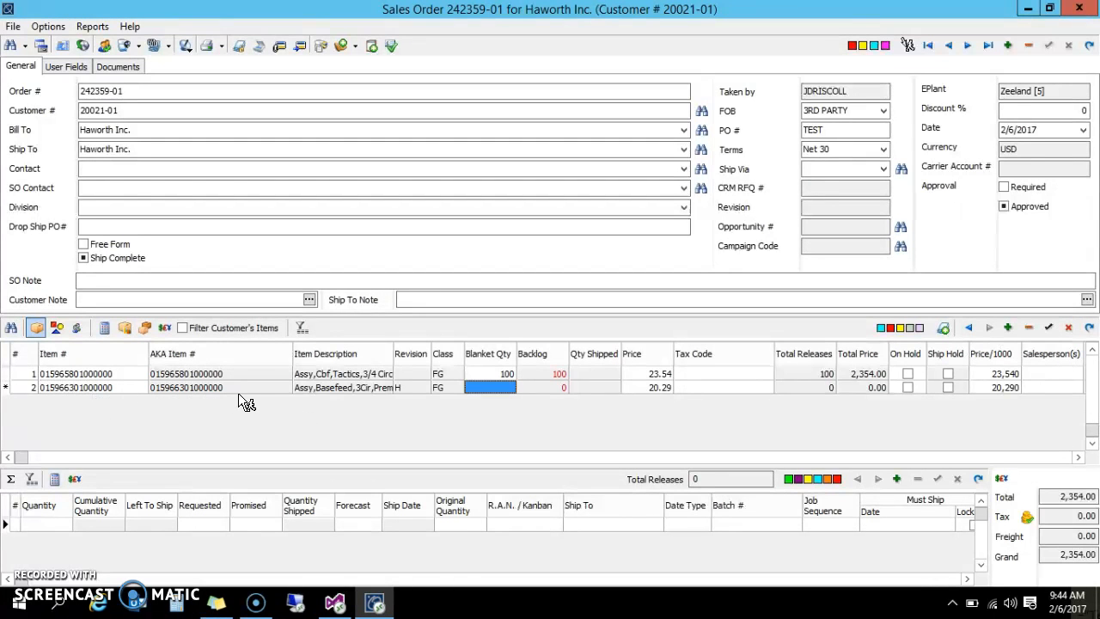
Set the second line's blanket quantity to 1,000 and post the line
{"action": "left_click", "coordinate": [510, 388]}
{"action": "type", "text": "100"}
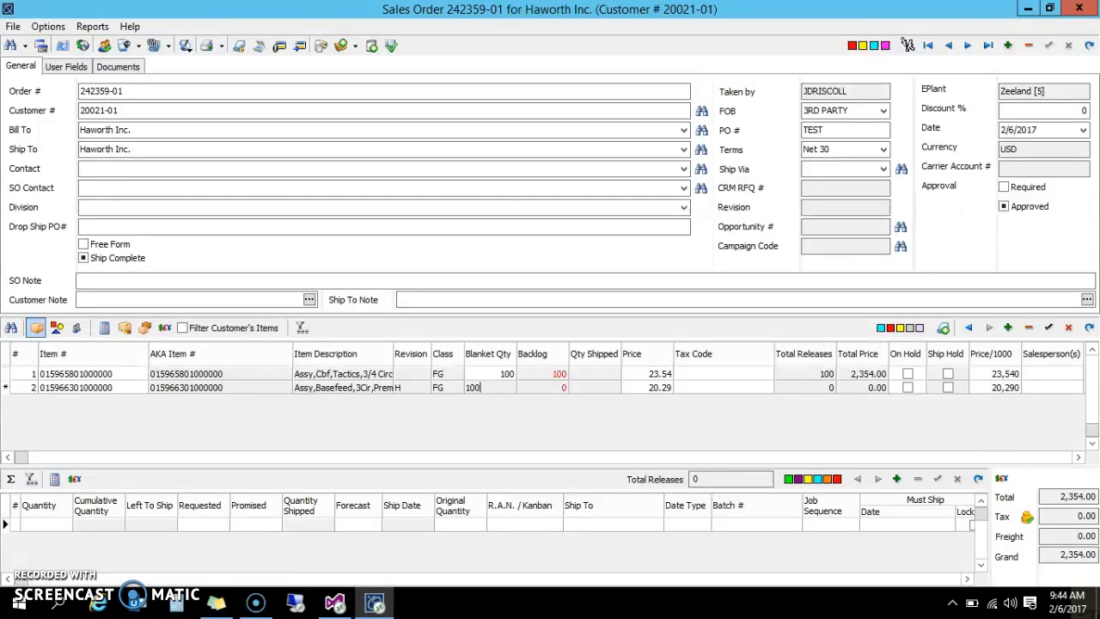
{"action": "type", "text": "0"}
{"action": "left_click", "coordinate": [1049, 327]}
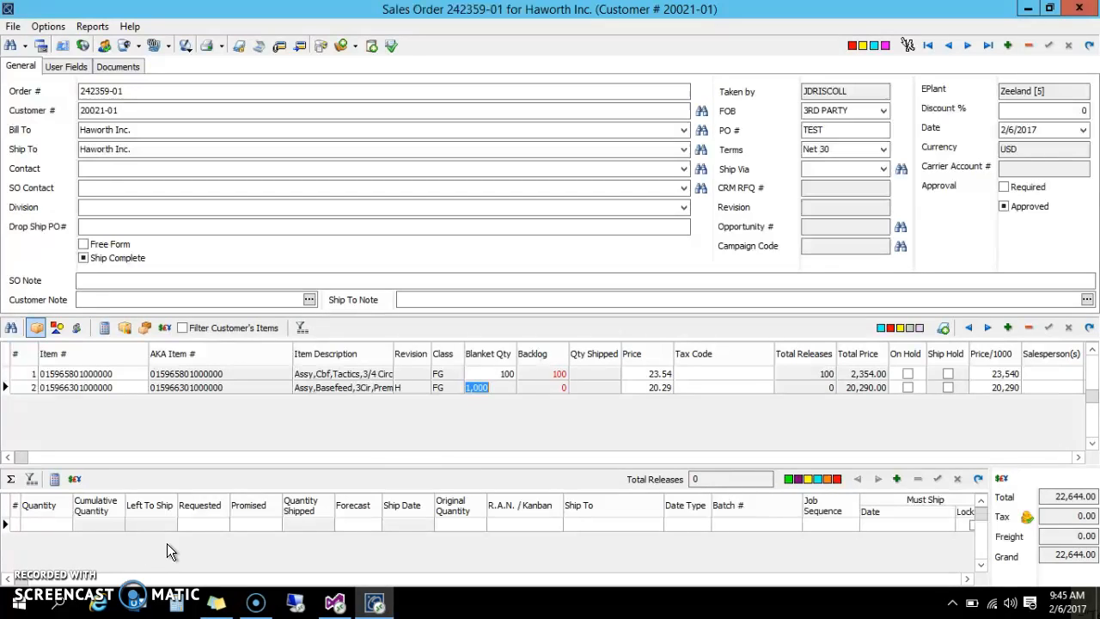
Create a release from the second line's blanket quantity and set the release quantity to 500
{"action": "left_click", "coordinate": [101, 374]}
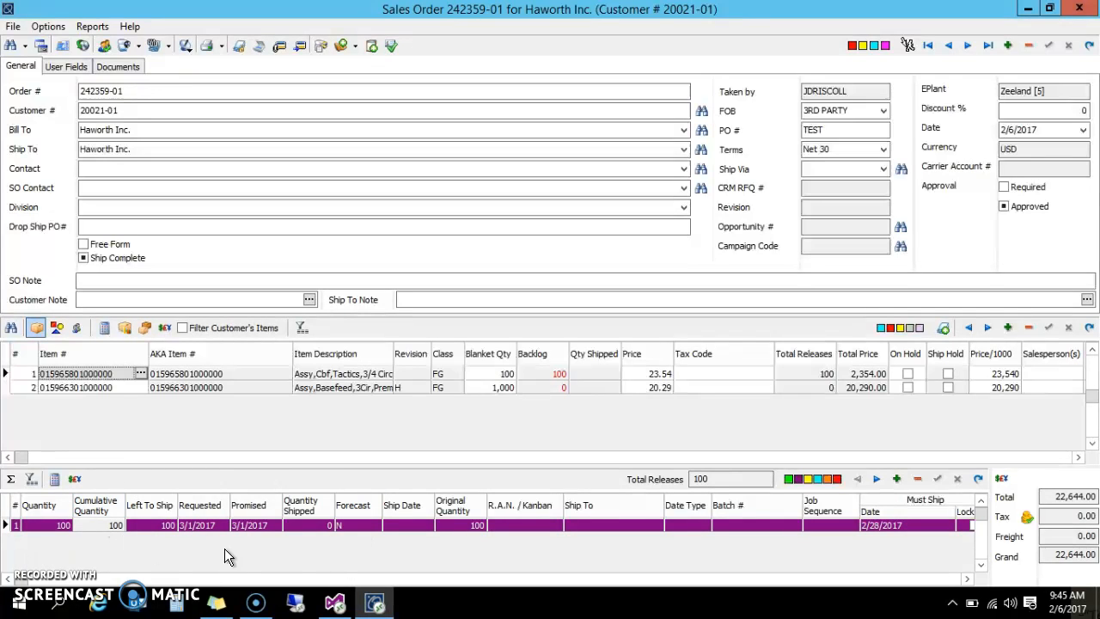
{"action": "left_click", "coordinate": [183, 388]}
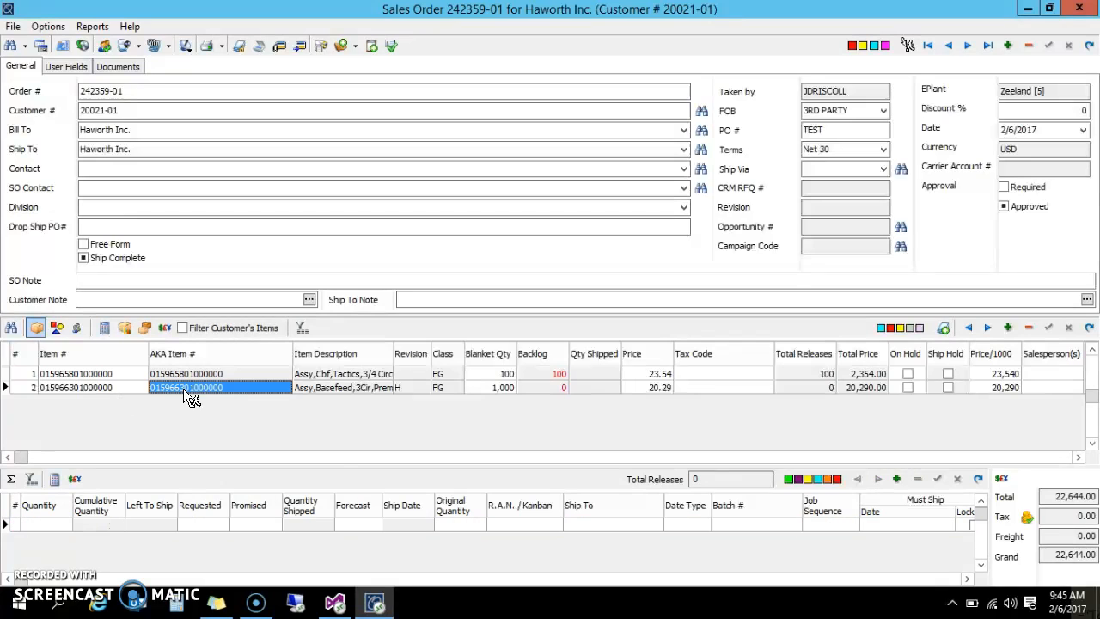
{"action": "left_click", "coordinate": [505, 387]}
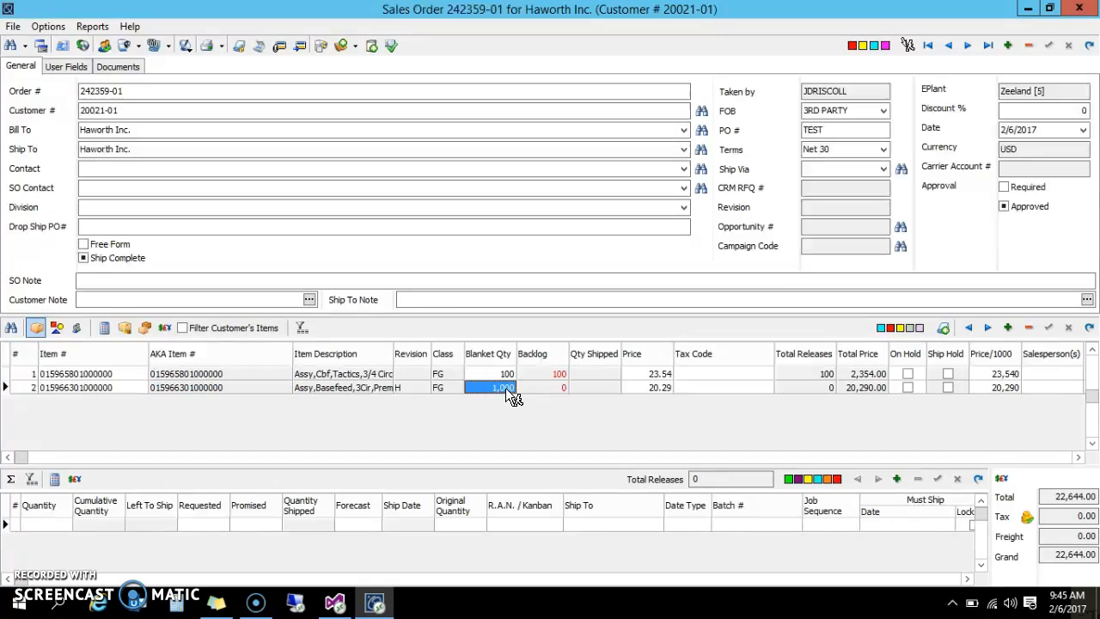
{"action": "left_click", "coordinate": [259, 546]}
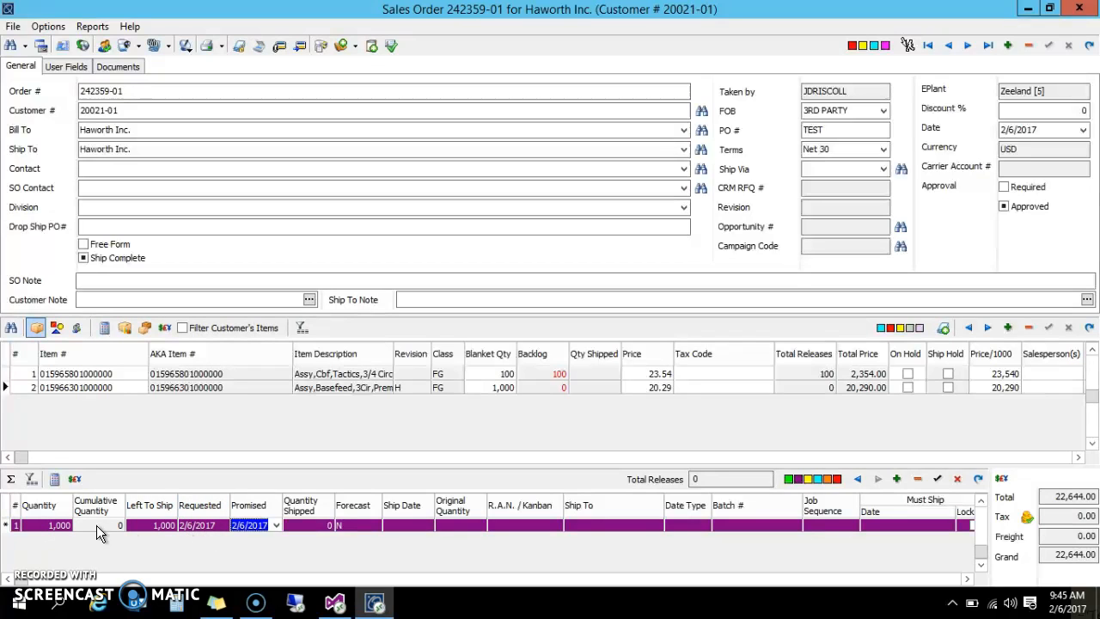
{"action": "left_click", "coordinate": [61, 525]}
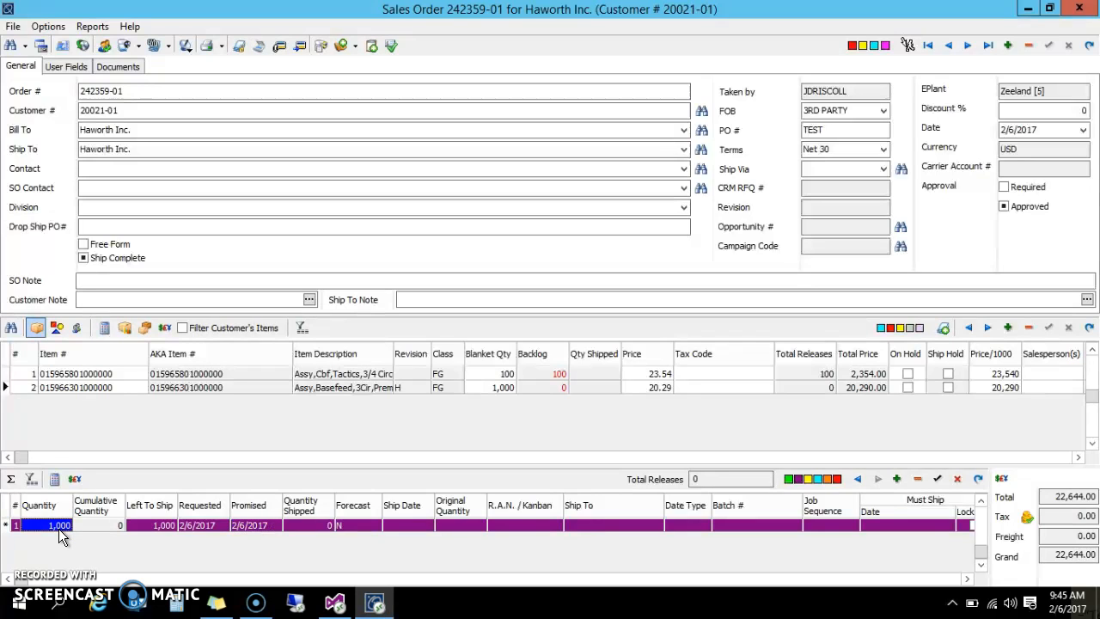
{"action": "type", "text": "500"}
Set the 500-piece release's requested and promised dates to 3/1/2017 and post it
{"action": "left_click", "coordinate": [188, 524]}
{"action": "type", "text": "1"}
{"action": "left_click", "coordinate": [233, 526]}
{"action": "type", "text": "31"}
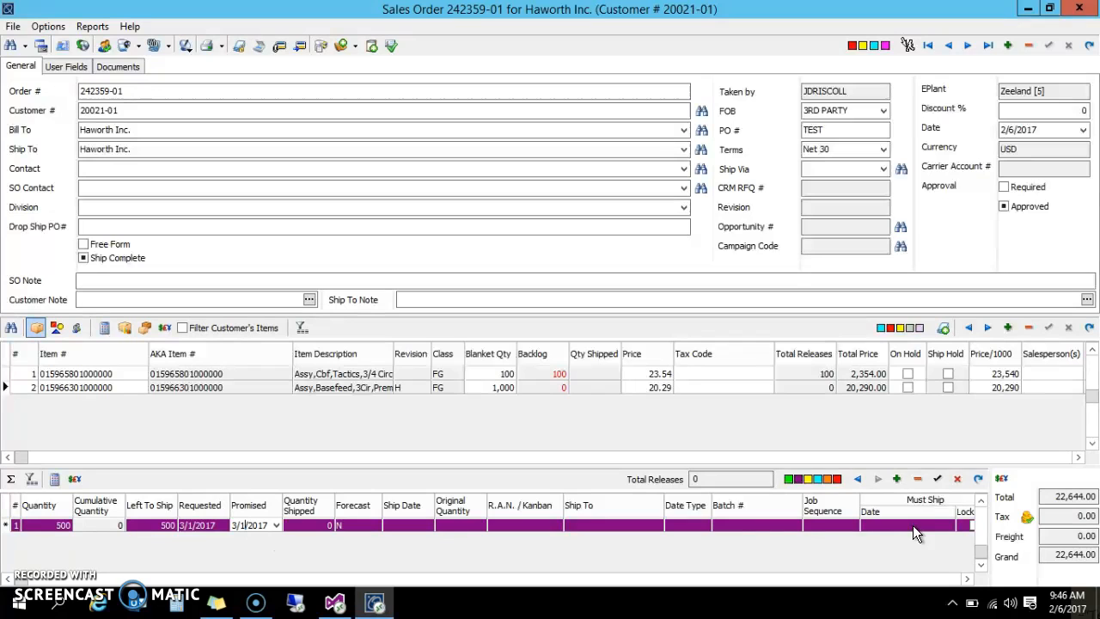
{"action": "left_click", "coordinate": [938, 479]}
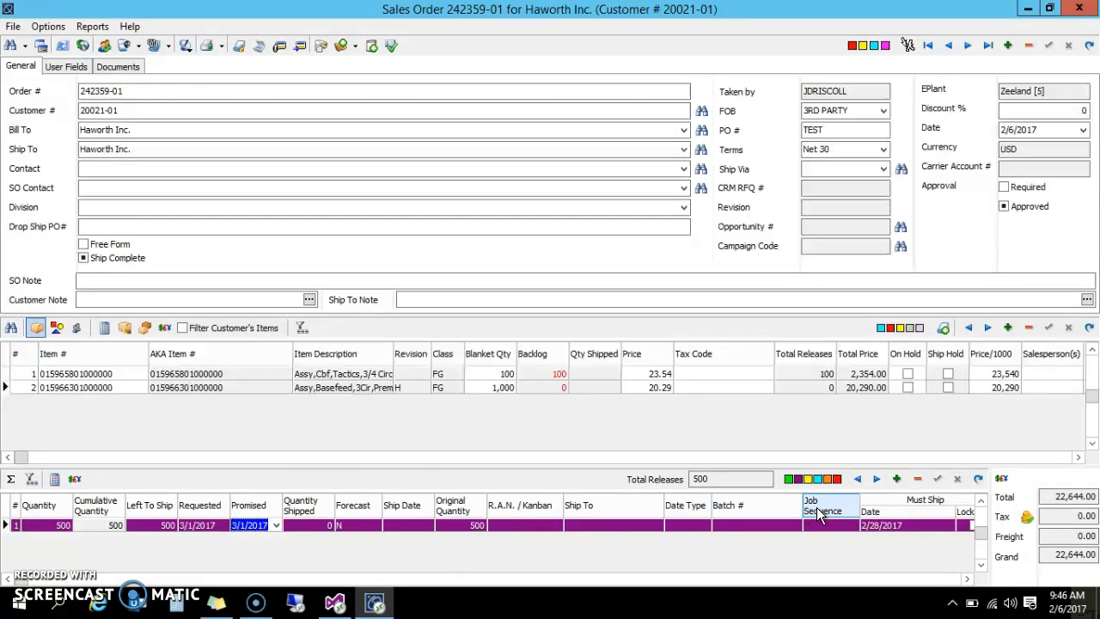
Add a second release to the second order line with a quantity of 500
{"action": "left_click", "coordinate": [898, 476]}
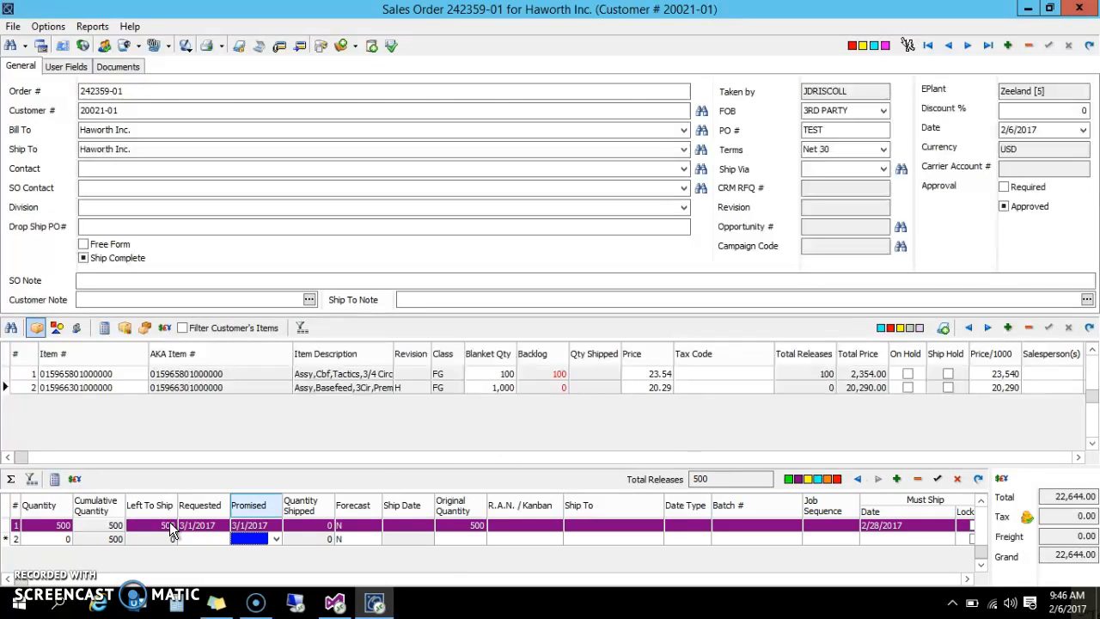
{"action": "left_click", "coordinate": [65, 537]}
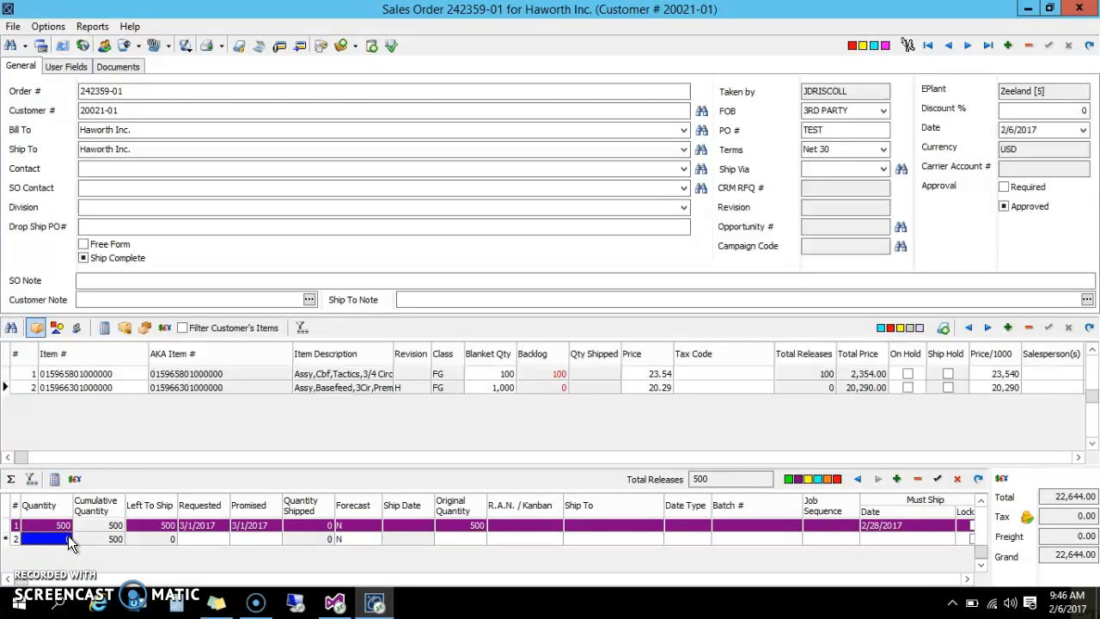
{"action": "type", "text": "500"}
Set the second release's requested and promised dates to 4/1/2017 and post it
{"action": "left_click", "coordinate": [212, 538]}
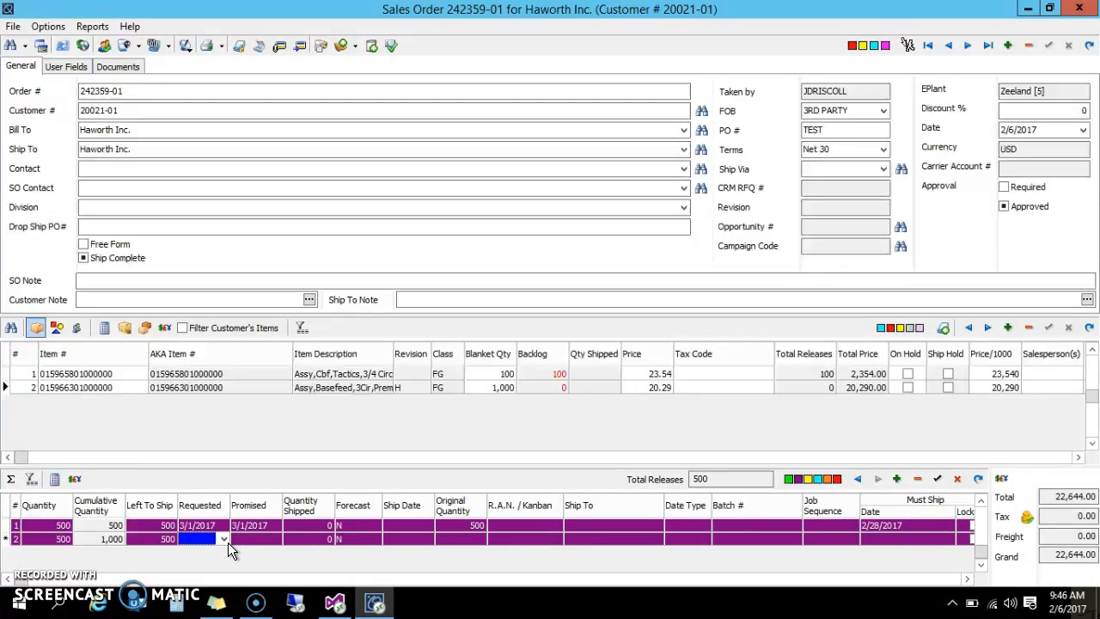
{"action": "left_click", "coordinate": [223, 538]}
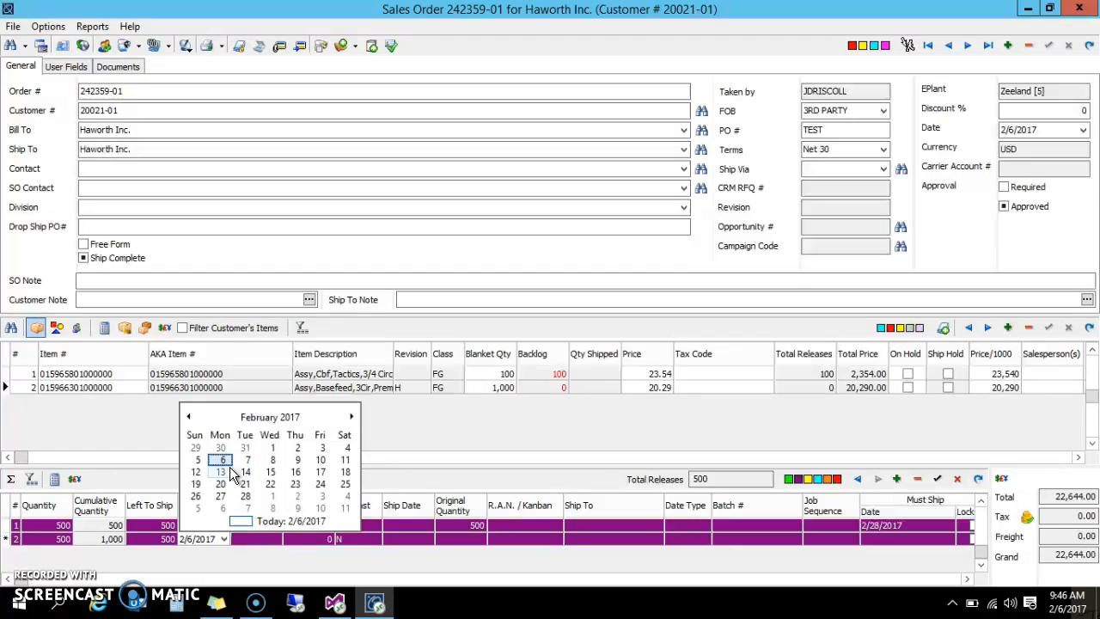
{"action": "left_click", "coordinate": [350, 418]}
{"action": "left_click", "coordinate": [351, 418]}
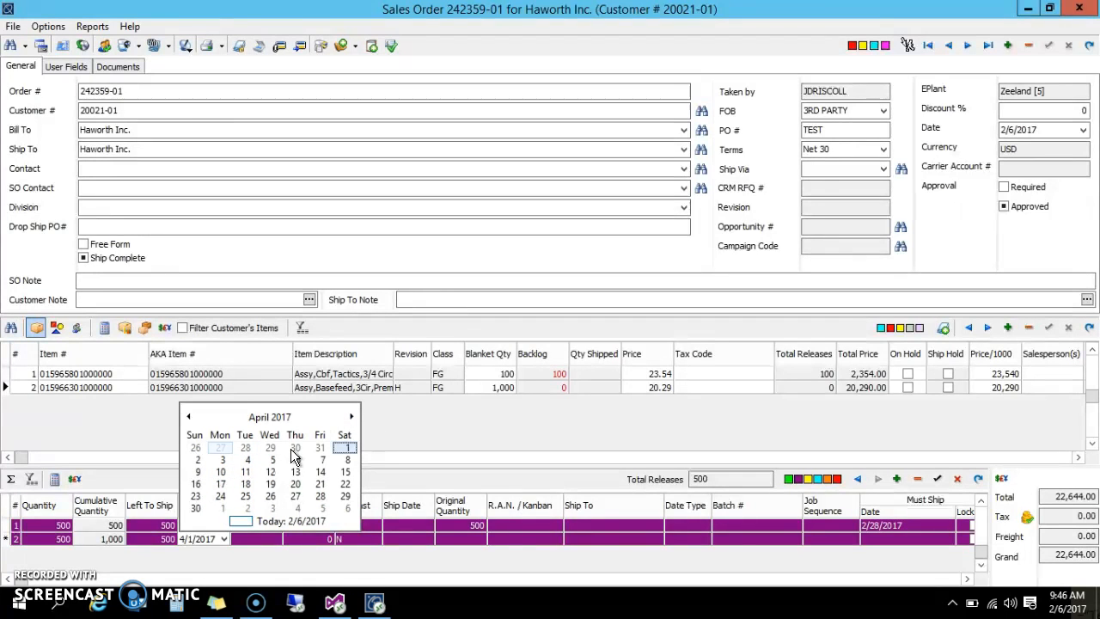
{"action": "left_click", "coordinate": [347, 447]}
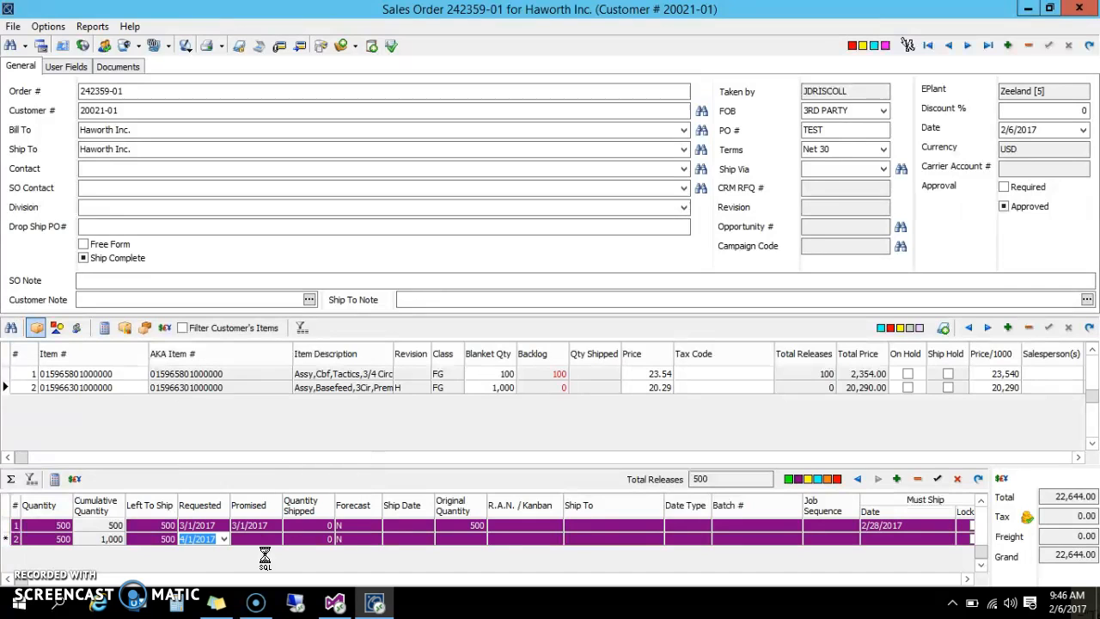
{"action": "left_click", "coordinate": [261, 539]}
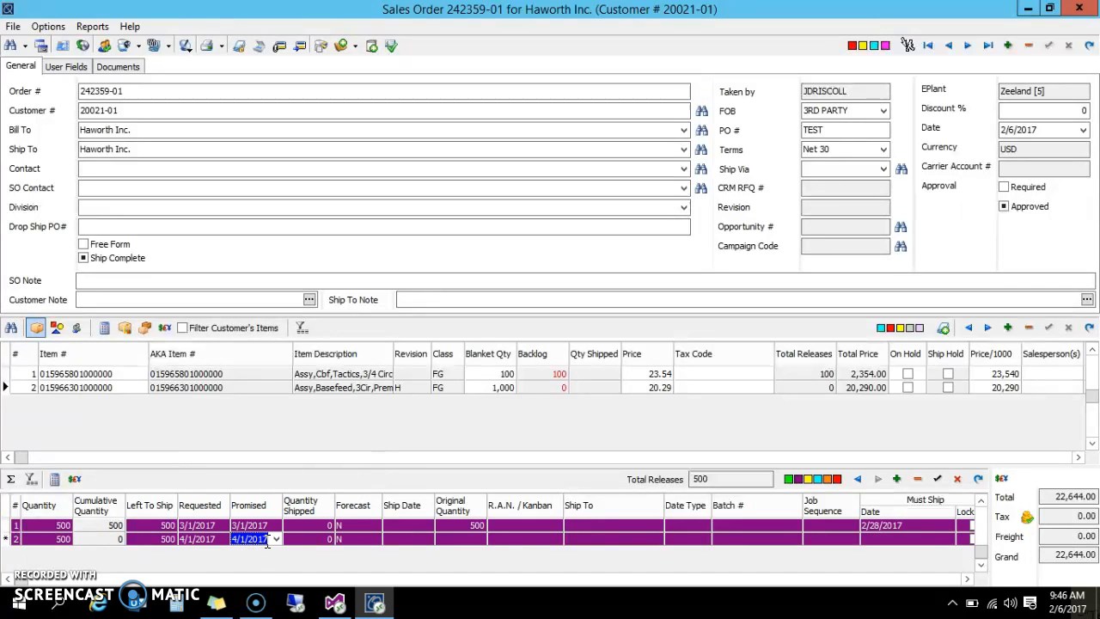
{"action": "left_click", "coordinate": [939, 481]}
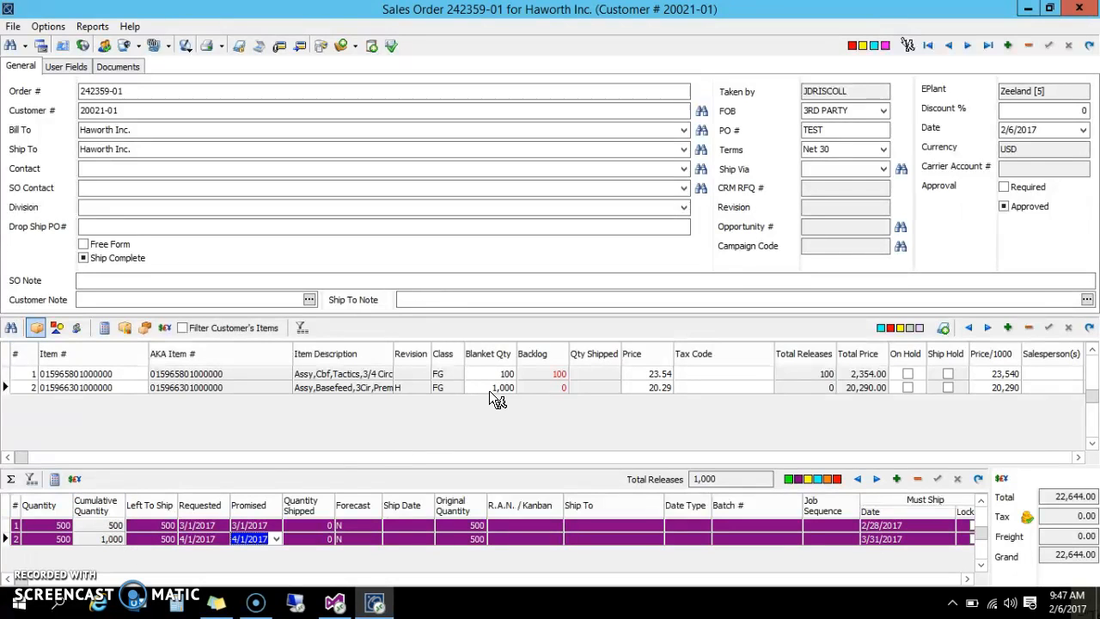
Switch between the two order lines to compare the releases scheduled for each
{"action": "left_click", "coordinate": [76, 388]}
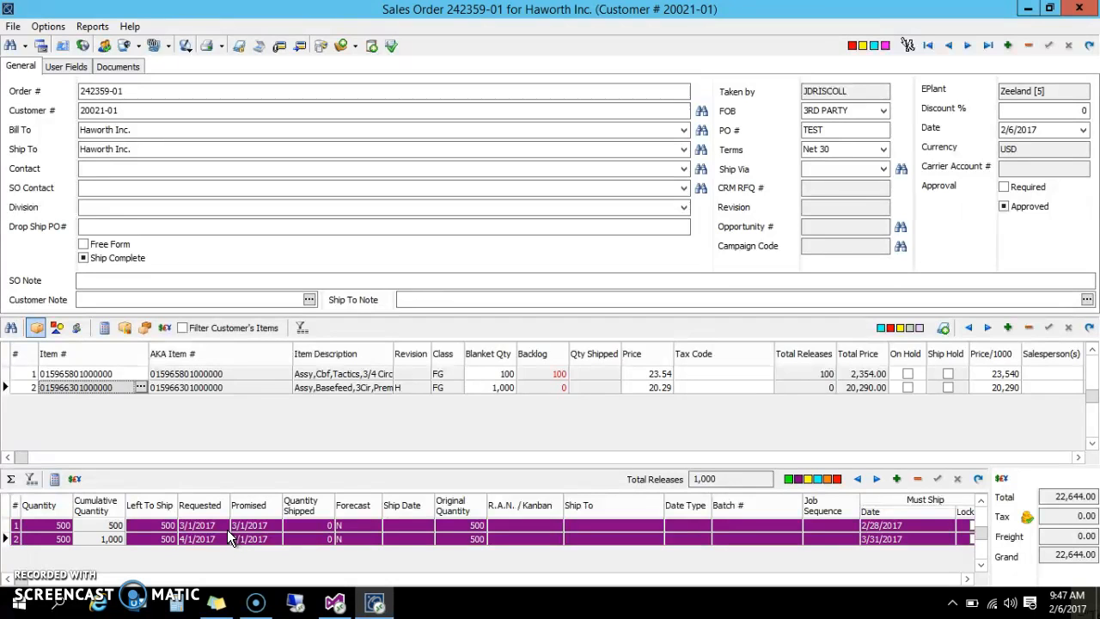
{"action": "left_click", "coordinate": [186, 375]}
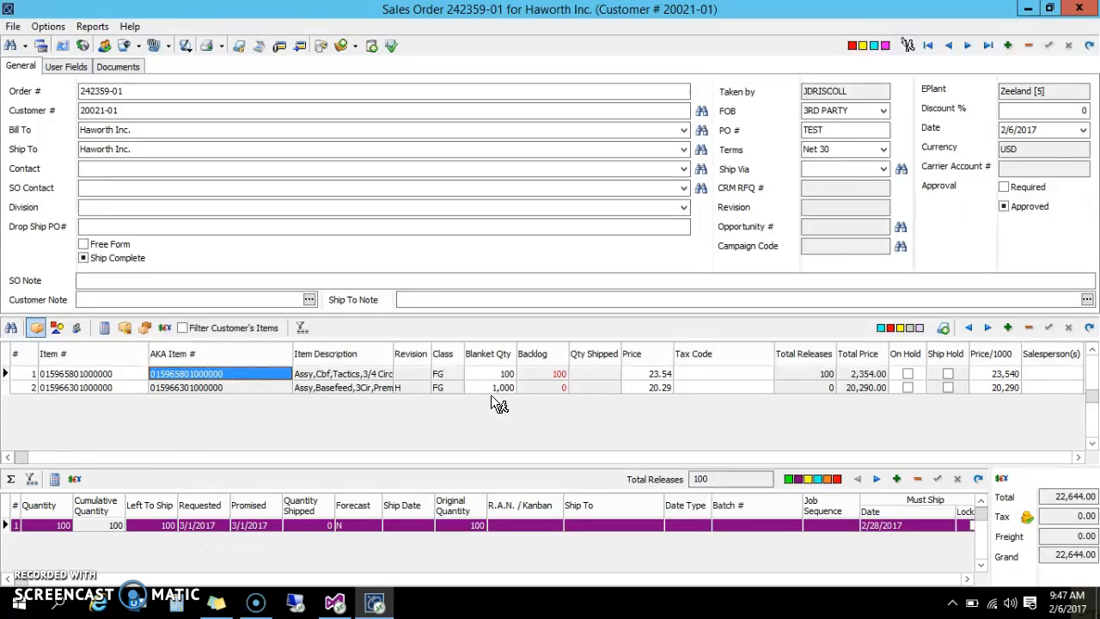
{"action": "left_click", "coordinate": [169, 387]}
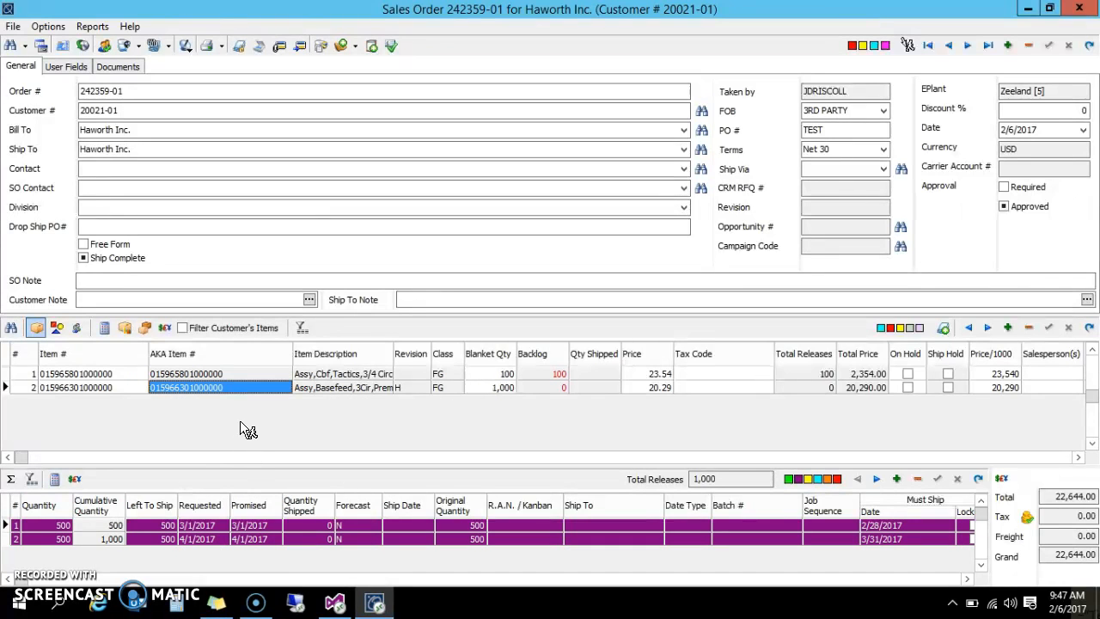